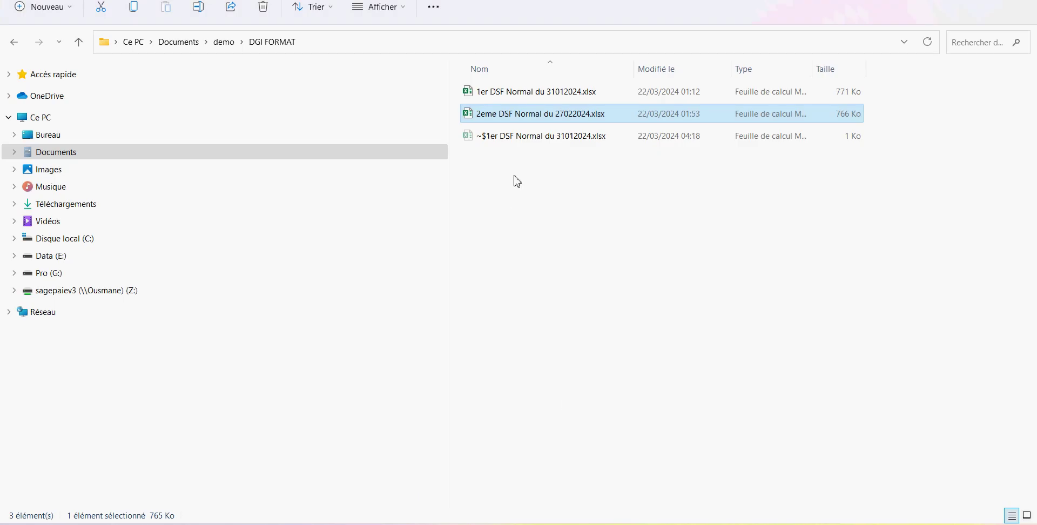
Switch to the browser and download the DGI Excel format for DSF Normal from the declaration page.
{"action": "left_click", "coordinate": [540, 96]}
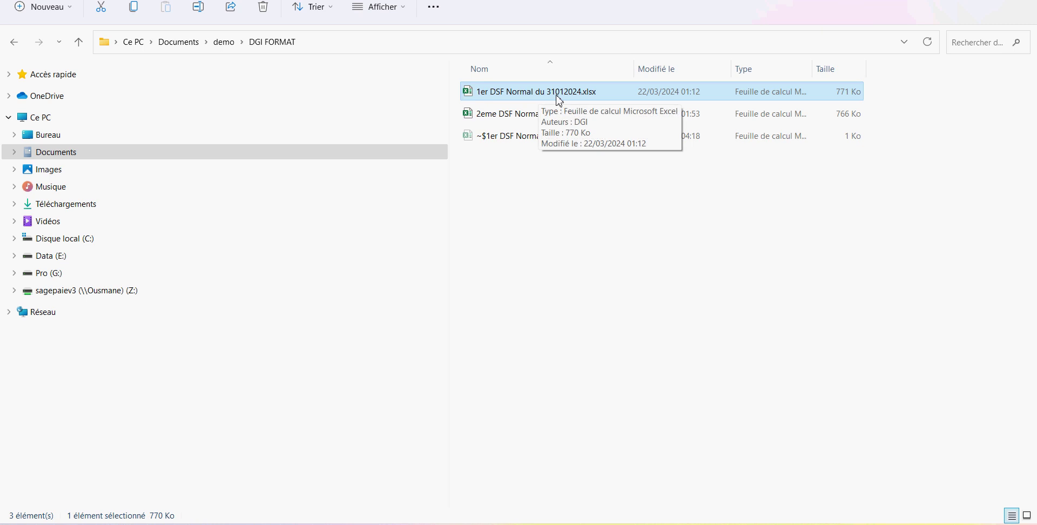
{"action": "left_click", "coordinate": [532, 116]}
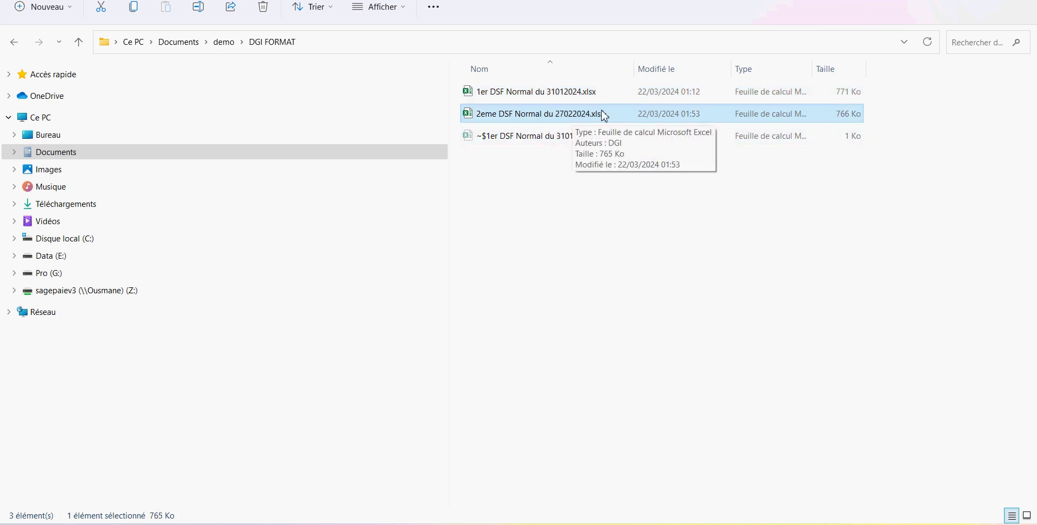
{"action": "left_click", "coordinate": [457, 524]}
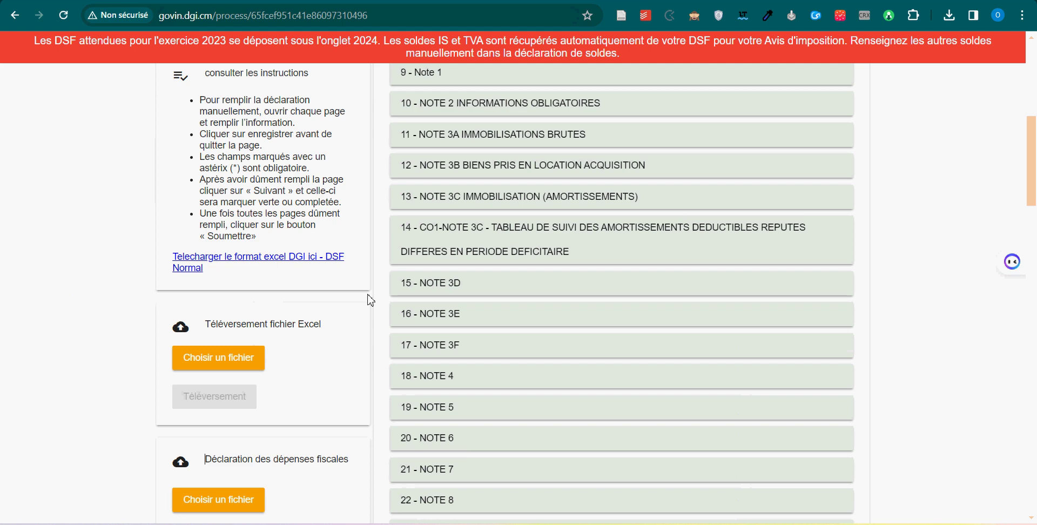
{"action": "left_click", "coordinate": [294, 263]}
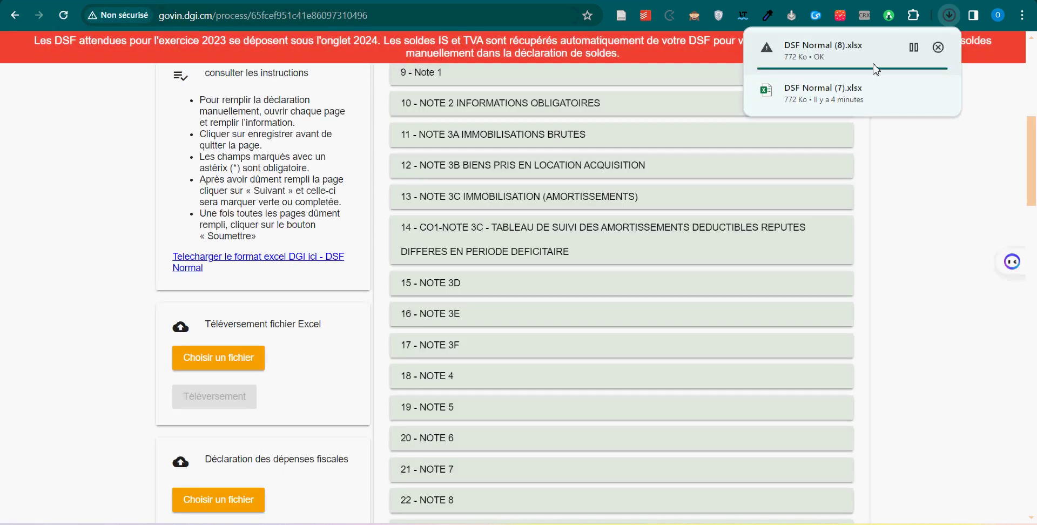
Open the downloaded workbook DSF Normal (6).xlsx from the Téléchargements folder in Excel.
{"action": "mouse_move", "coordinate": [456, 522]}
{"action": "left_click", "coordinate": [311, 470]}
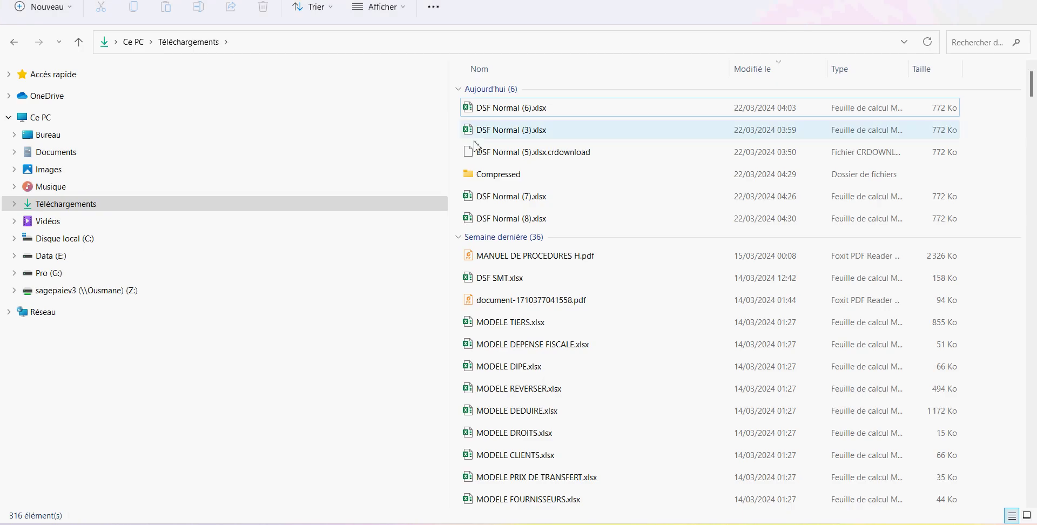
{"action": "left_click", "coordinate": [512, 114]}
{"action": "right_click", "coordinate": [512, 114]}
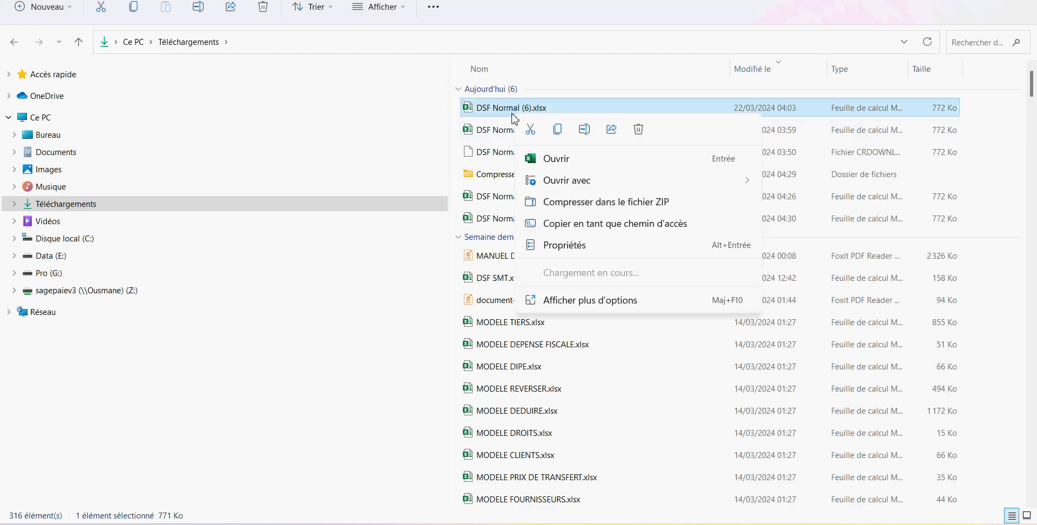
{"action": "left_click", "coordinate": [578, 162]}
{"action": "left_click", "coordinate": [640, 191]}
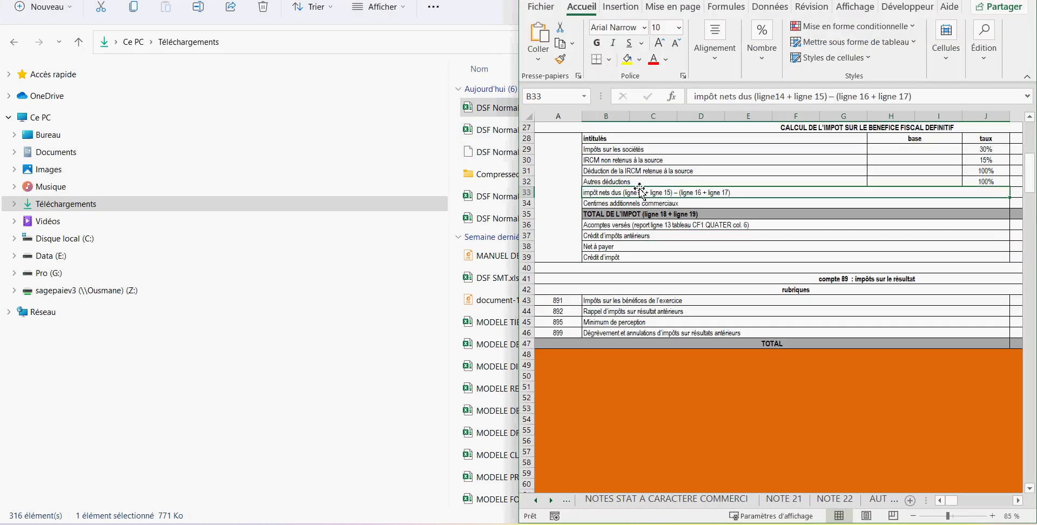
{"action": "left_click", "coordinate": [674, 265]}
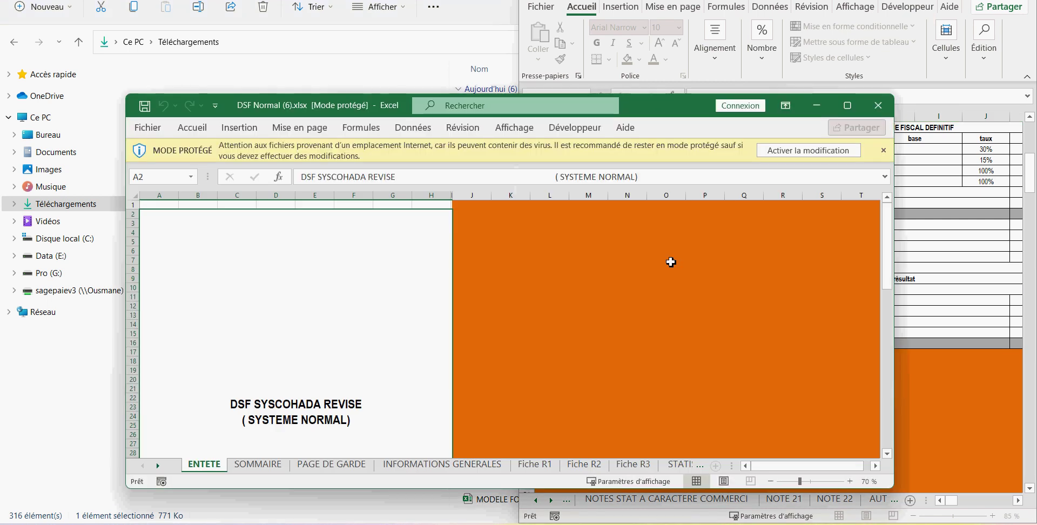
Check the last modification date in the workbook's file properties, then close DSF Normal (6).
{"action": "left_click", "coordinate": [148, 127]}
{"action": "left_click", "coordinate": [178, 253]}
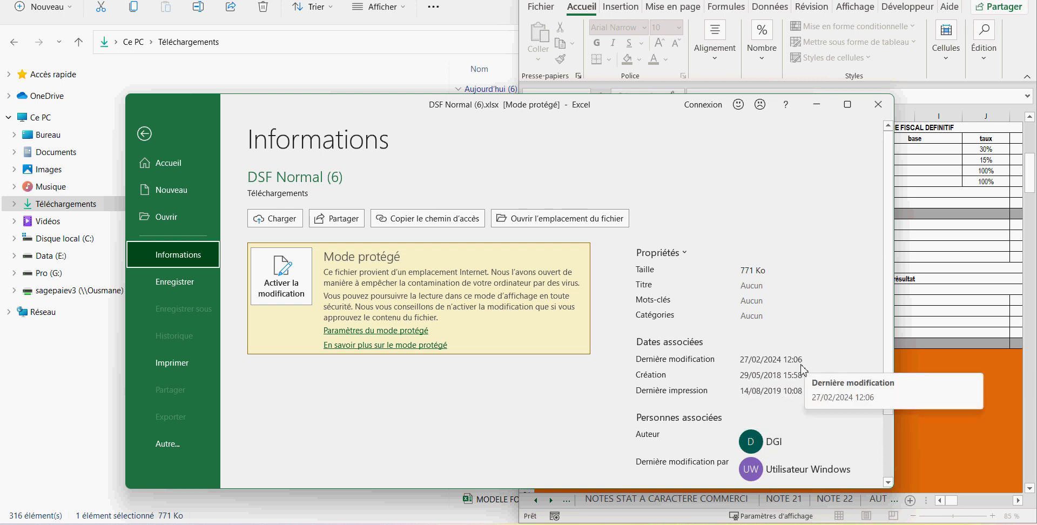
{"action": "left_click", "coordinate": [878, 105]}
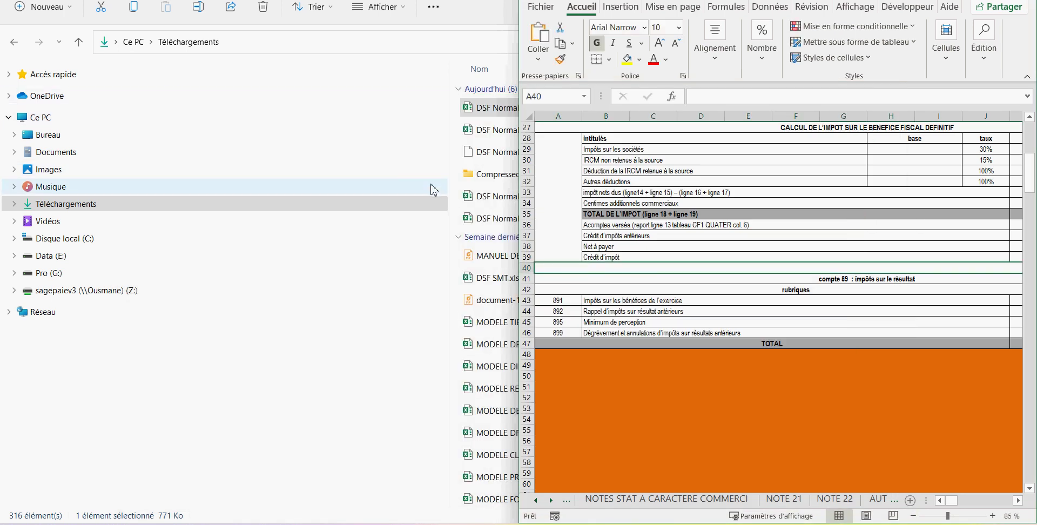
Bring up the two DSF Normal workbooks side by side and examine the tax calculation and compte 89 tables in both.
{"action": "mouse_move", "coordinate": [695, 524]}
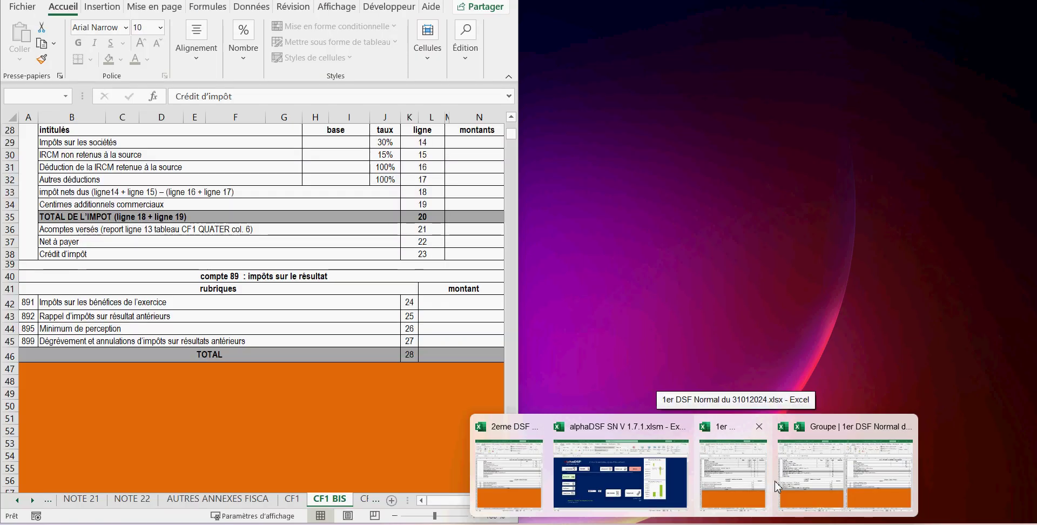
{"action": "left_click", "coordinate": [757, 482]}
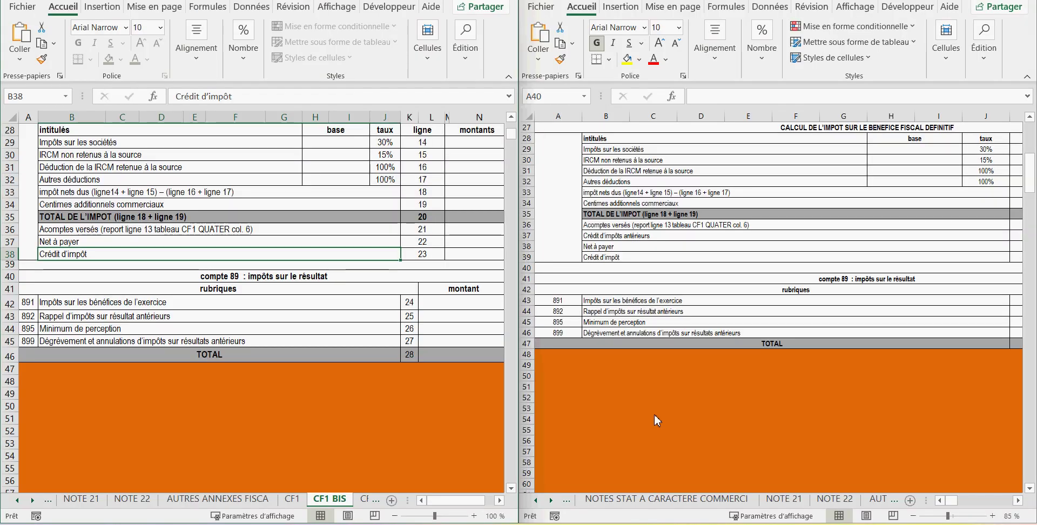
{"action": "left_click", "coordinate": [189, 316]}
{"action": "left_click_drag", "start_coordinate": [90, 180], "coordinate": [198, 349]}
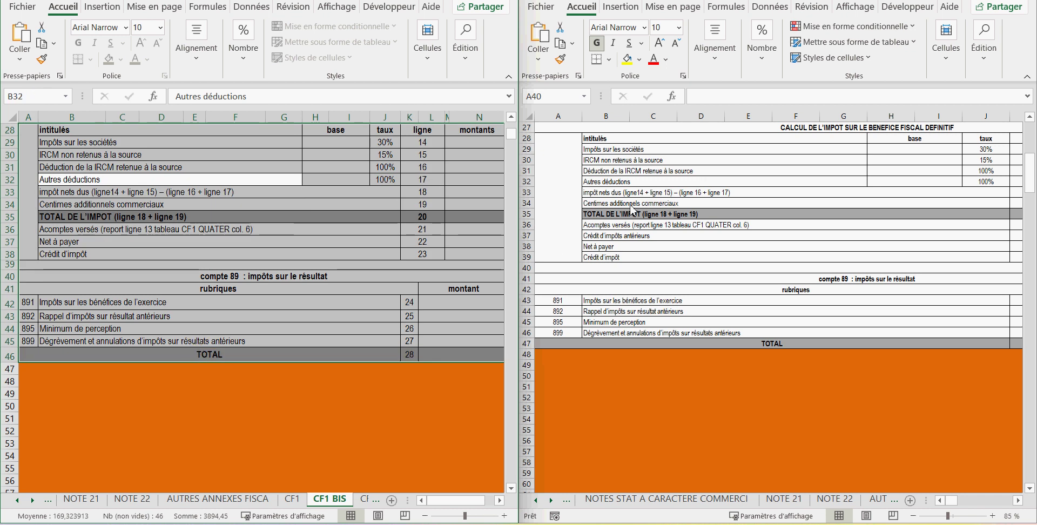
{"action": "left_click", "coordinate": [695, 282]}
{"action": "left_click_drag", "start_coordinate": [648, 181], "coordinate": [714, 336]}
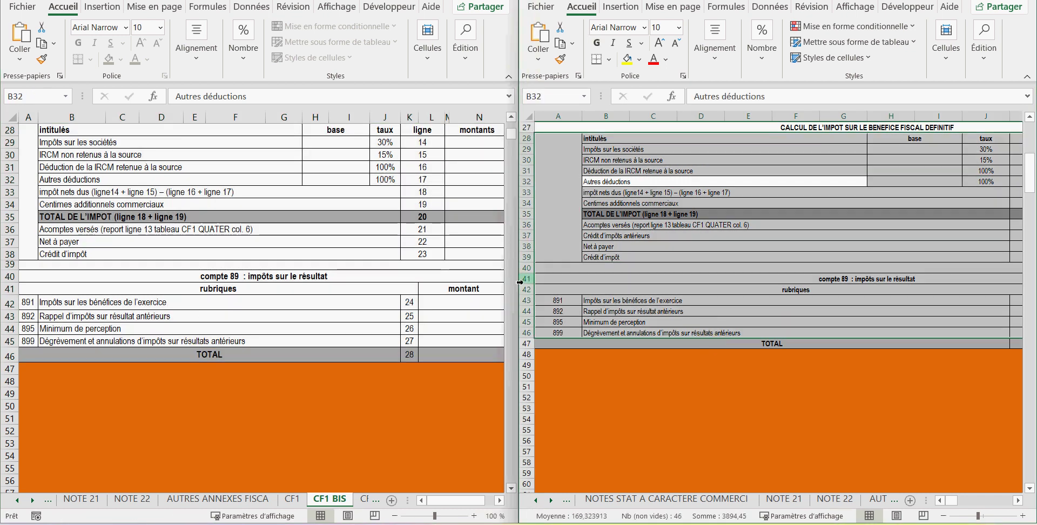
Compare the rows from Acomptes versés to Crédit d'impôt in both workbooks, including the Crédit d'impôts antérieurs row.
{"action": "left_click", "coordinate": [227, 270]}
{"action": "left_click", "coordinate": [69, 233]}
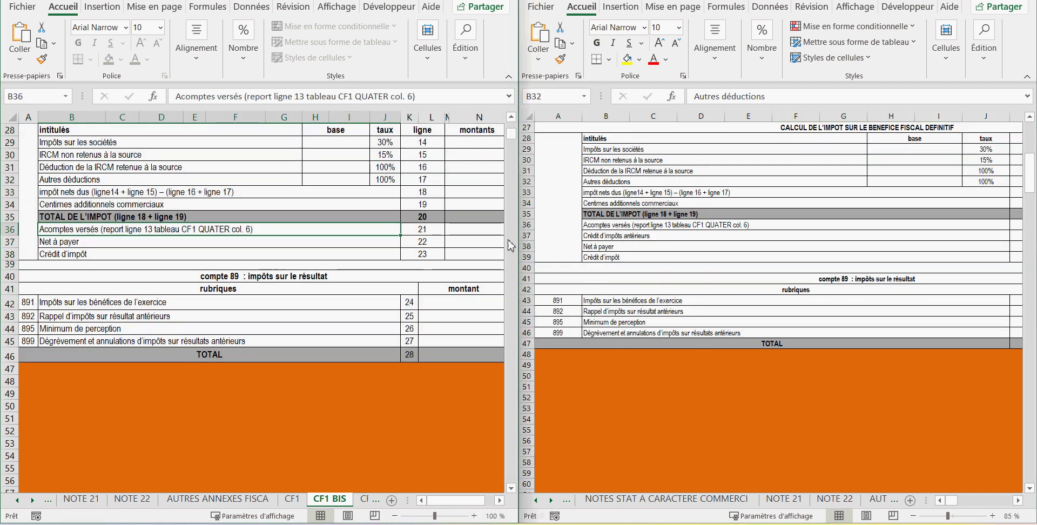
{"action": "left_click", "coordinate": [622, 238]}
{"action": "left_click", "coordinate": [622, 226]}
{"action": "left_click", "coordinate": [621, 238]}
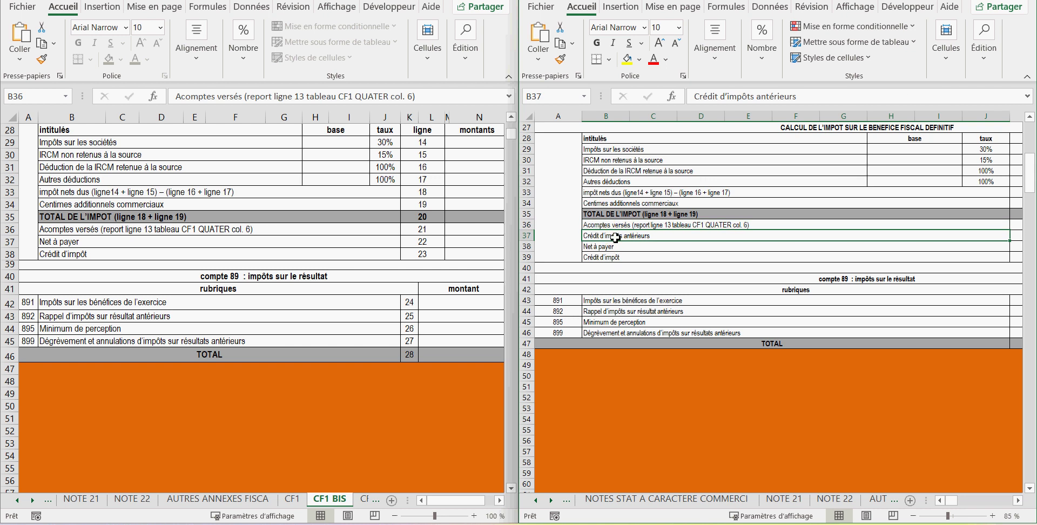
{"action": "left_click", "coordinate": [26, 231]}
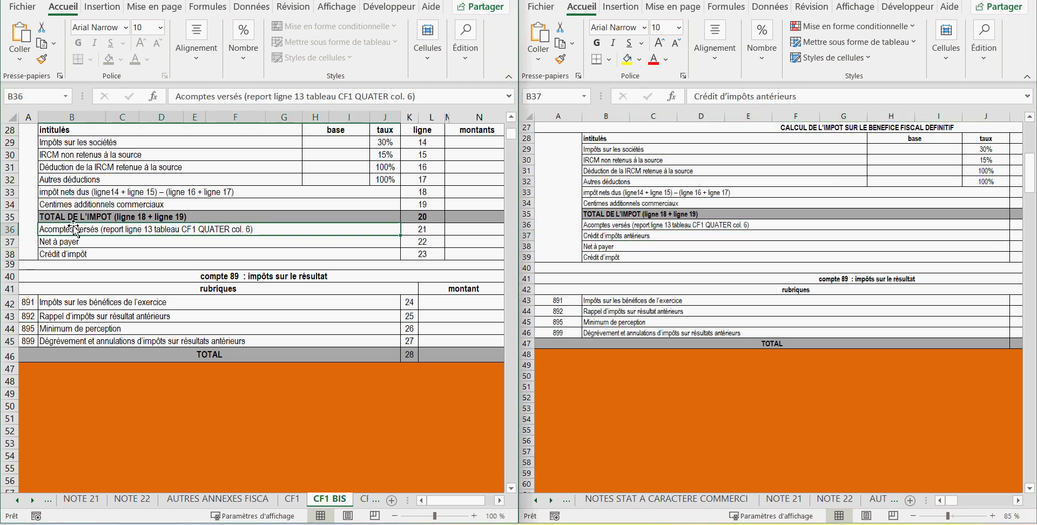
{"action": "left_click_drag", "start_coordinate": [75, 232], "coordinate": [86, 273]}
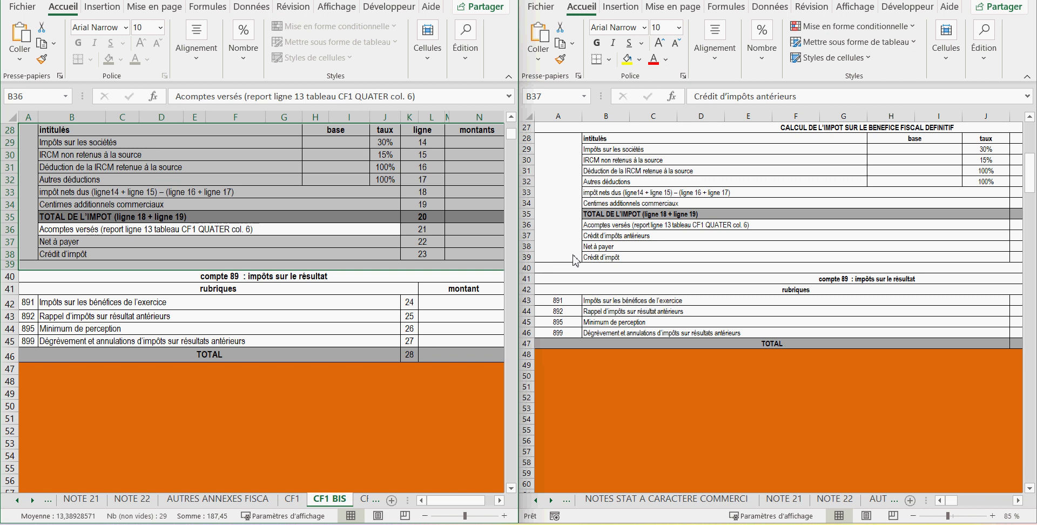
{"action": "left_click", "coordinate": [136, 243]}
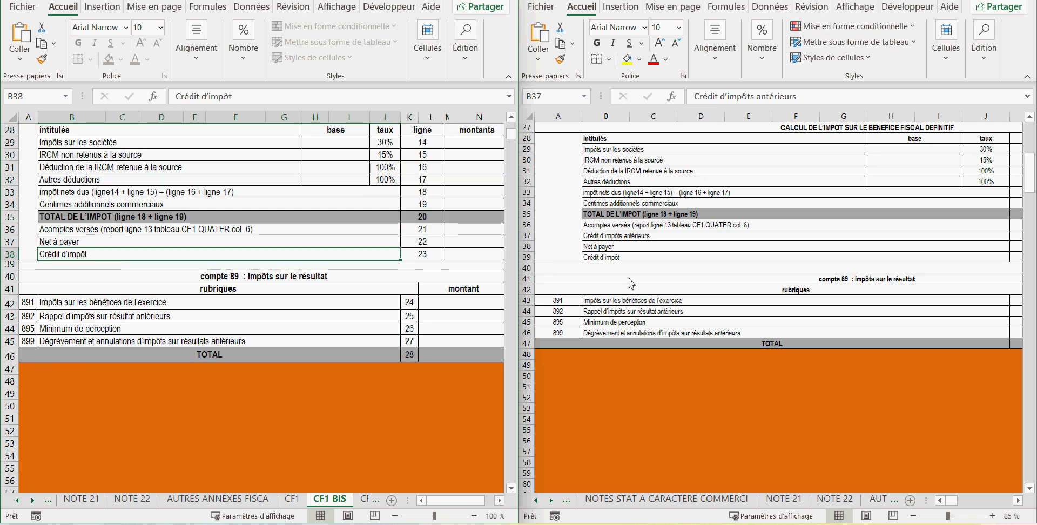
{"action": "left_click", "coordinate": [627, 236]}
{"action": "left_click_drag", "start_coordinate": [626, 236], "coordinate": [650, 248]}
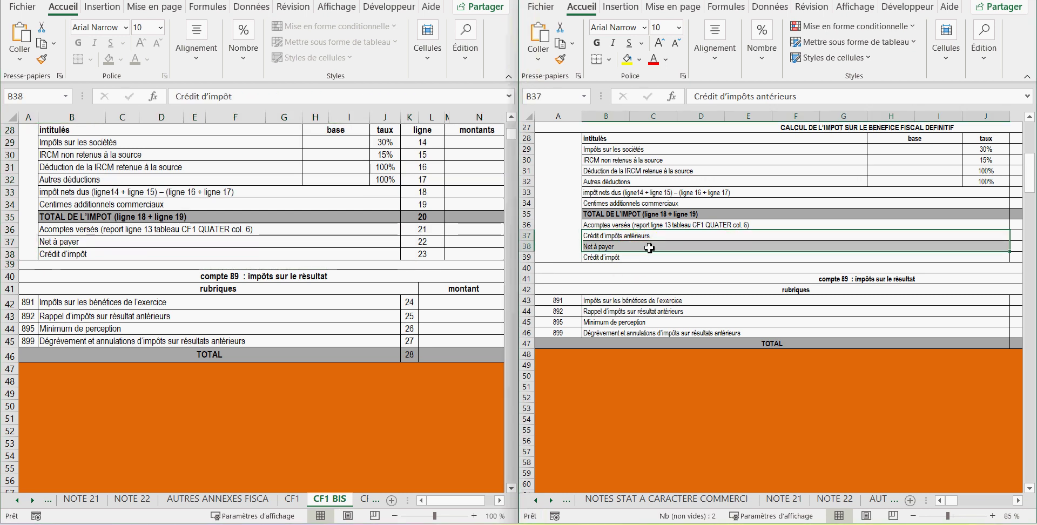
{"action": "left_click", "coordinate": [659, 259]}
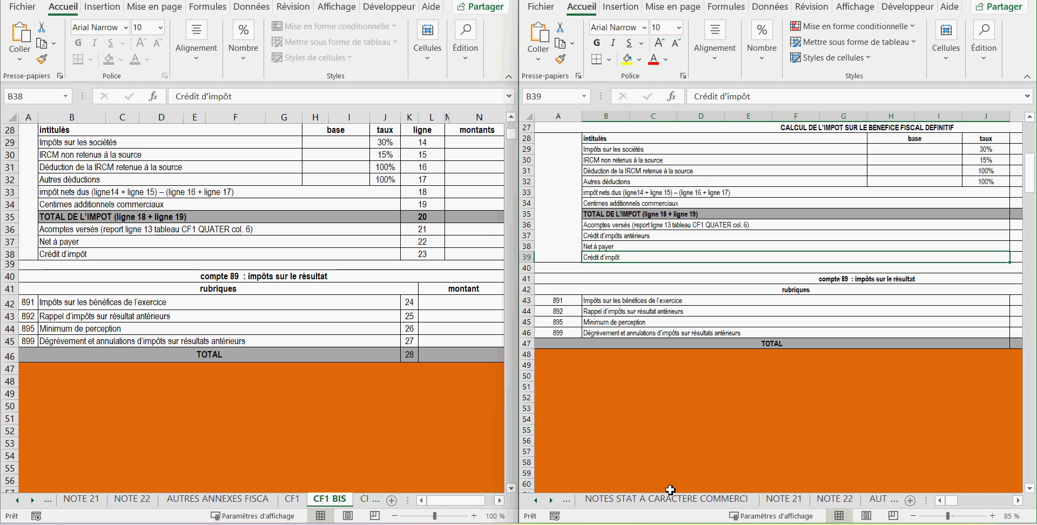
{"action": "left_click", "coordinate": [600, 421]}
{"action": "left_click", "coordinate": [463, 167]}
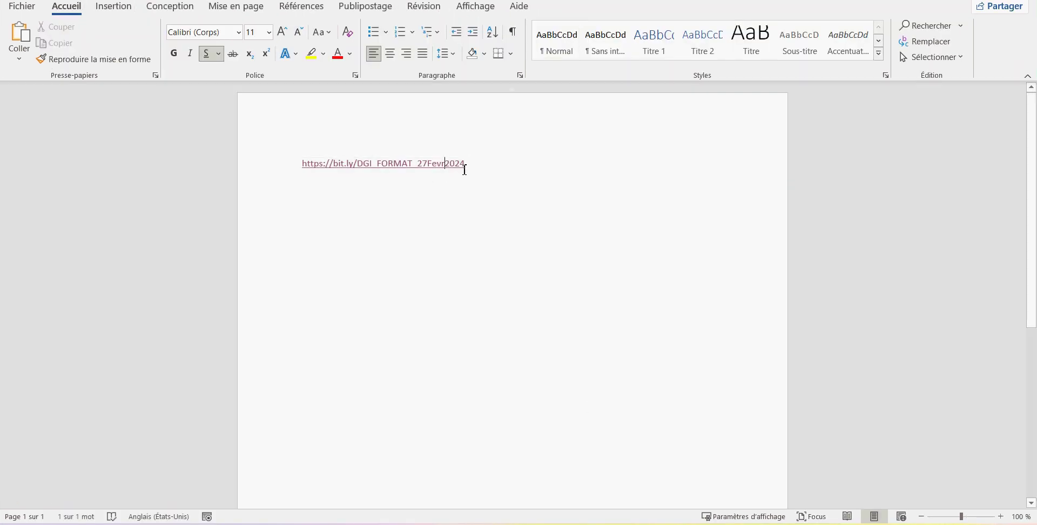
{"action": "left_click_drag", "start_coordinate": [458, 169], "coordinate": [384, 174]}
{"action": "left_click_drag", "start_coordinate": [463, 167], "coordinate": [344, 170]}
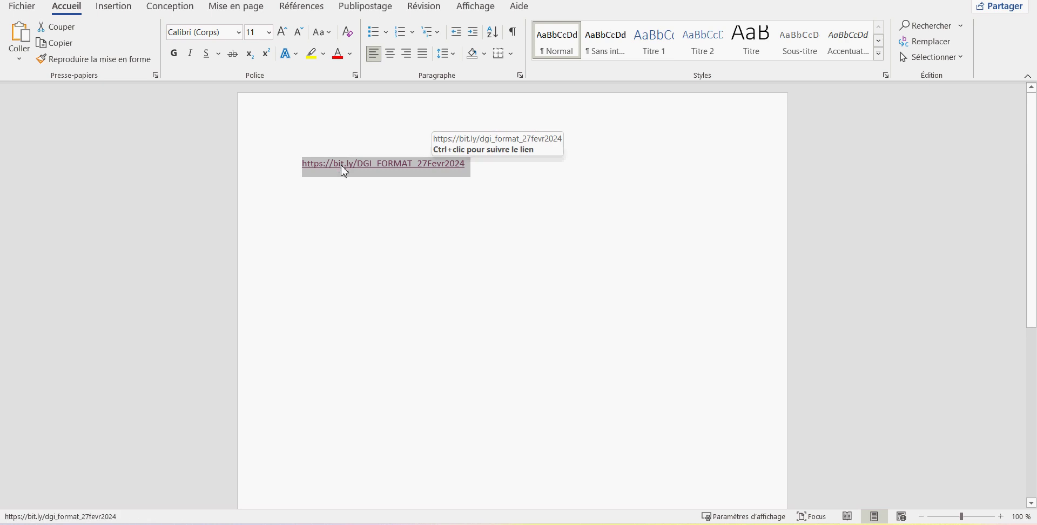
{"action": "right_click", "coordinate": [344, 170]}
{"action": "left_click", "coordinate": [373, 195]}
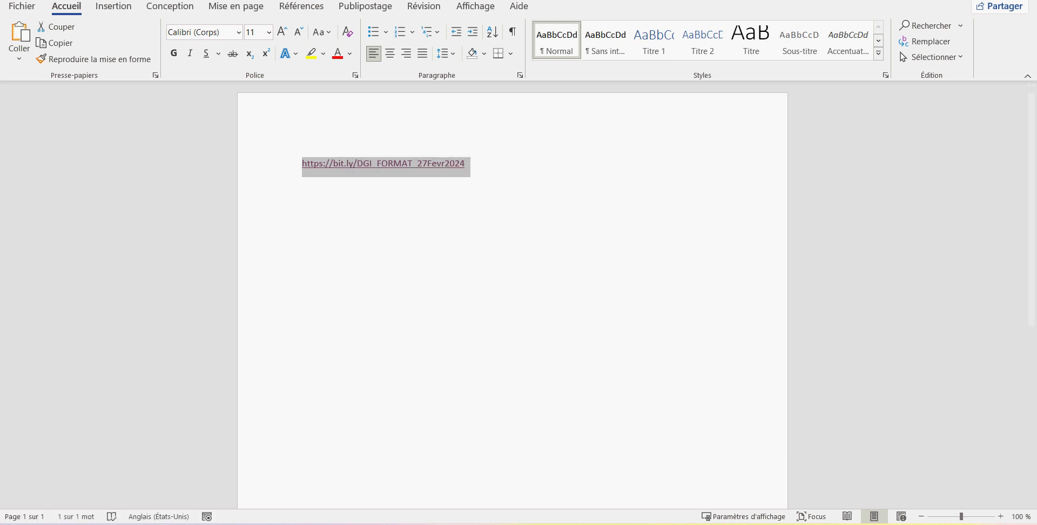
Switch to the browser and load the copied bit.ly link in place of the current address.
{"action": "left_click", "coordinate": [470, 524]}
{"action": "left_click", "coordinate": [373, 21]}
{"action": "key", "text": "ctrl+a"}
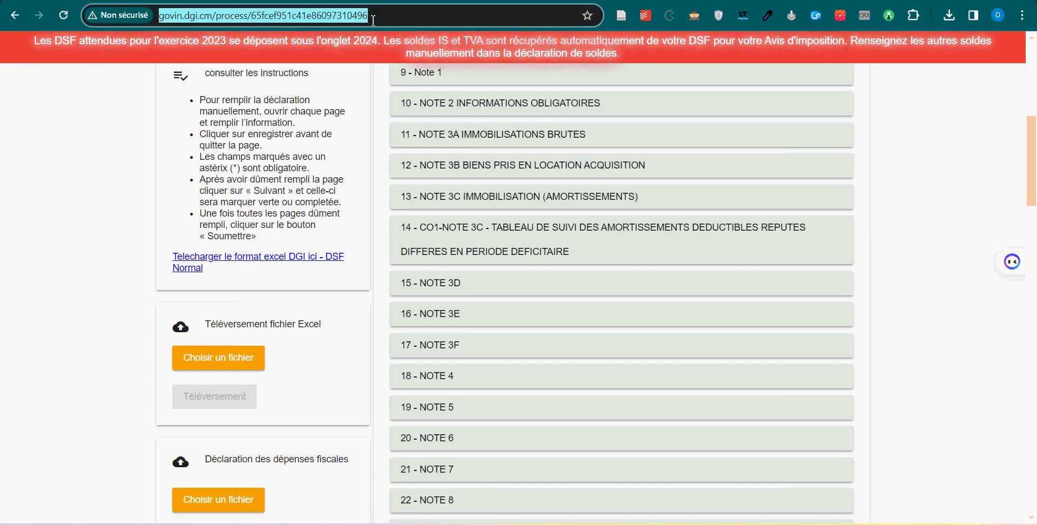
{"action": "key", "text": "ctrl+v"}
{"action": "key", "text": "Return"}
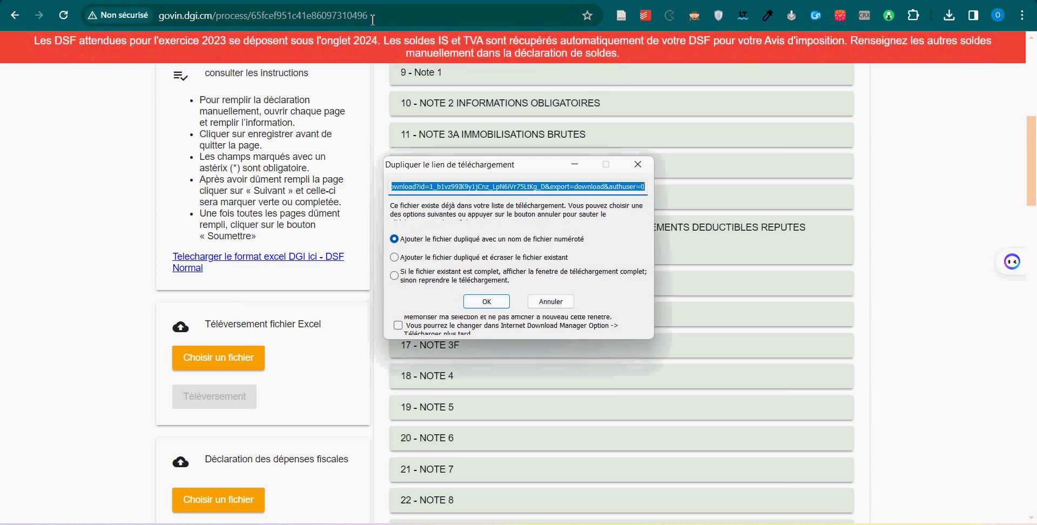
Add the duplicate file under a numbered name and start downloading it as DGI_FORMAT 27022024_2.rar in the Compressed folder.
{"action": "left_click", "coordinate": [493, 306]}
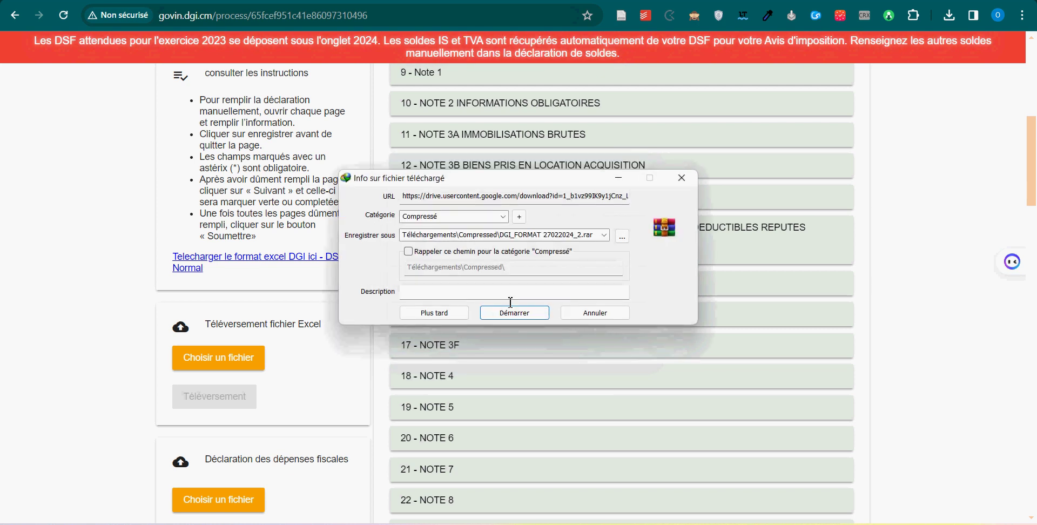
{"action": "left_click", "coordinate": [566, 239]}
{"action": "left_click_drag", "start_coordinate": [507, 235], "coordinate": [566, 237]}
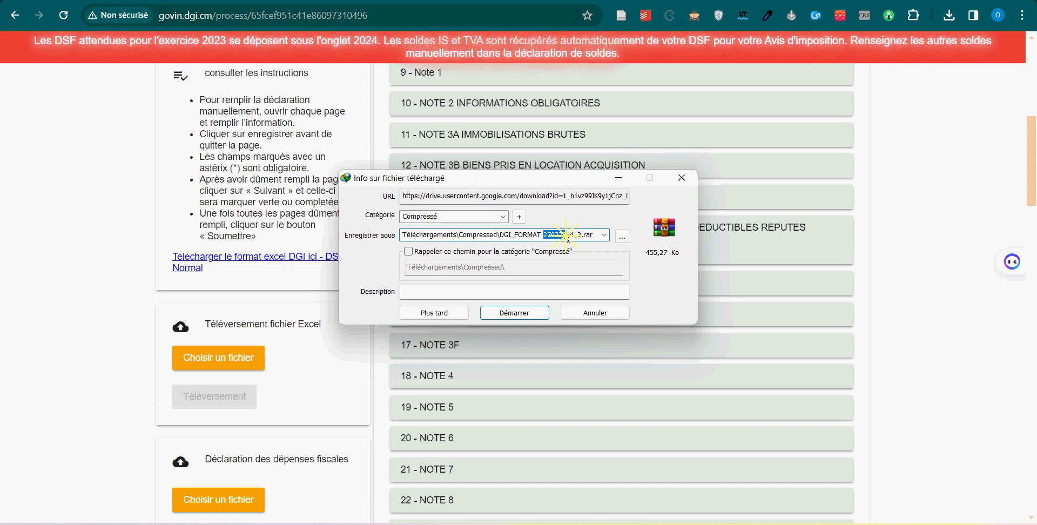
{"action": "left_click", "coordinate": [532, 315]}
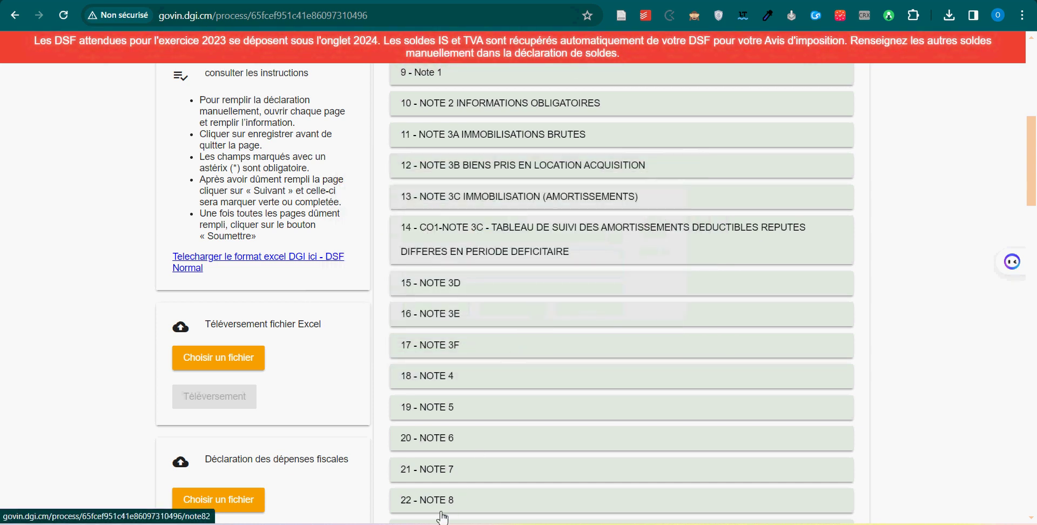
Open the folder containing DGI_FORMAT 27022024_2.rar from the Internet Download Manager list.
{"action": "left_click", "coordinate": [538, 524]}
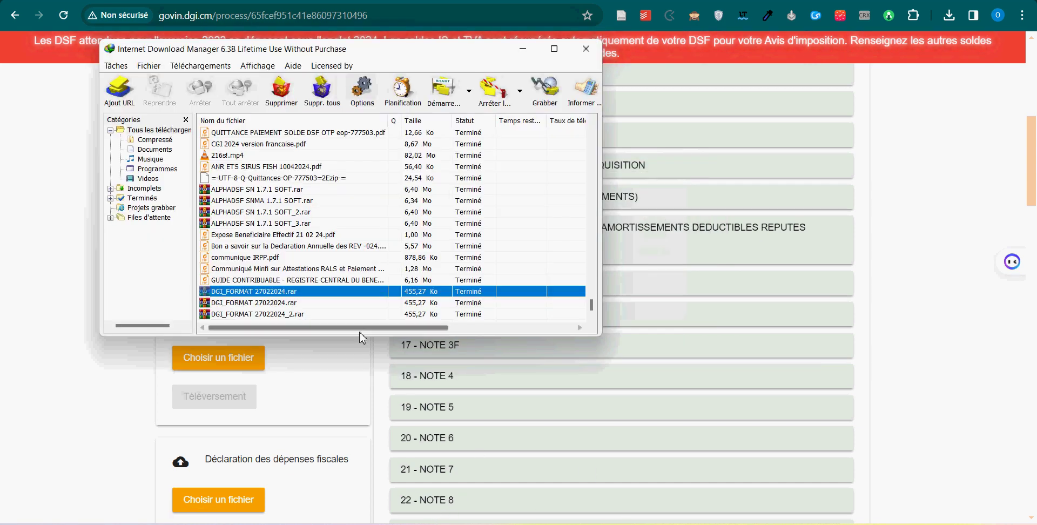
{"action": "right_click", "coordinate": [313, 314]}
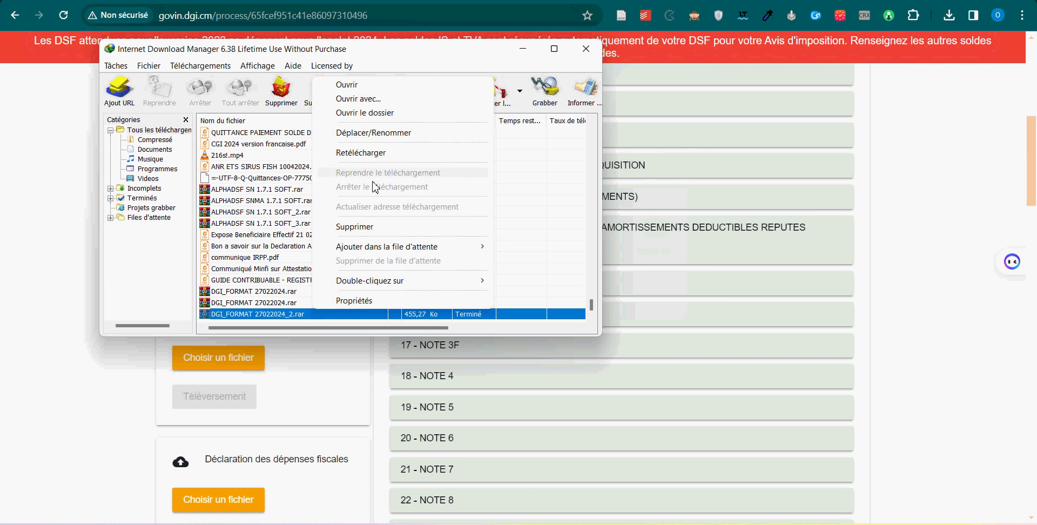
{"action": "left_click", "coordinate": [383, 114]}
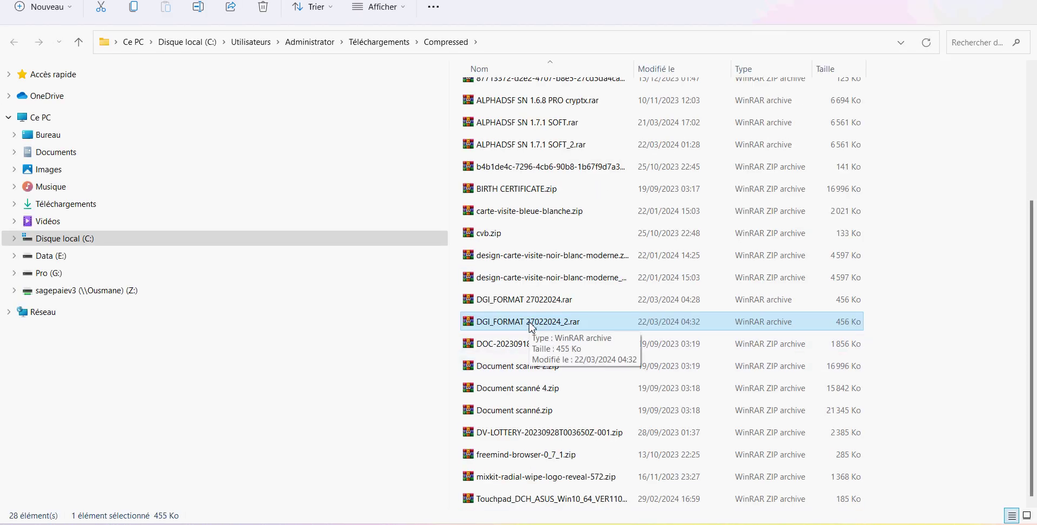
Move DGI_FORMAT 27022024_2.rar from the Compressed folder to the desktop (Bureau).
{"action": "key", "text": "ctrl+x"}
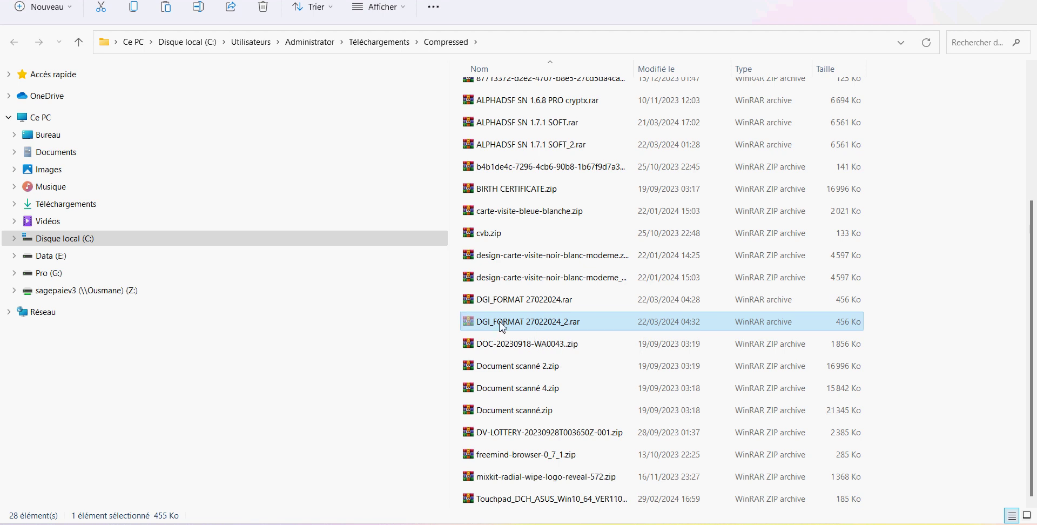
{"action": "right_click", "coordinate": [500, 321]}
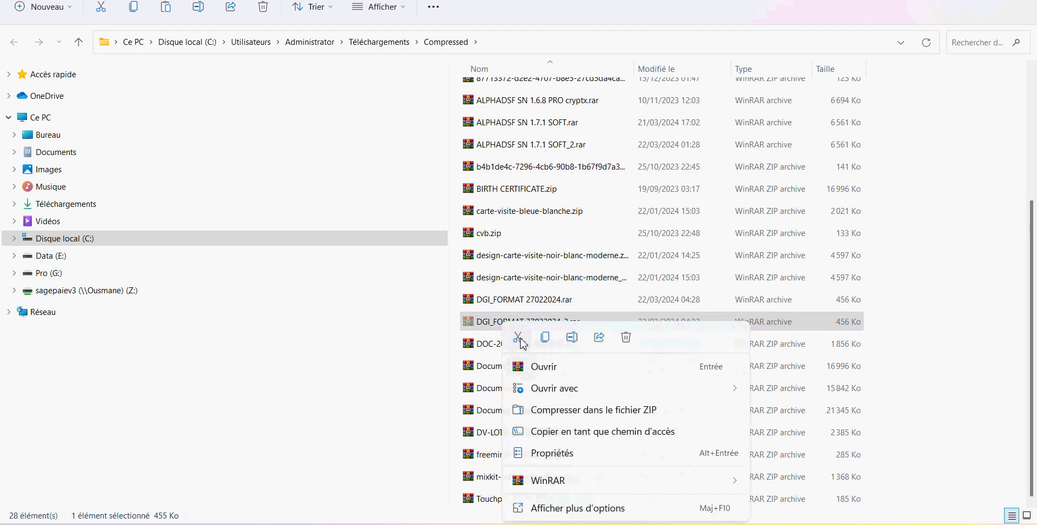
{"action": "left_click", "coordinate": [520, 339]}
{"action": "left_click", "coordinate": [46, 135]}
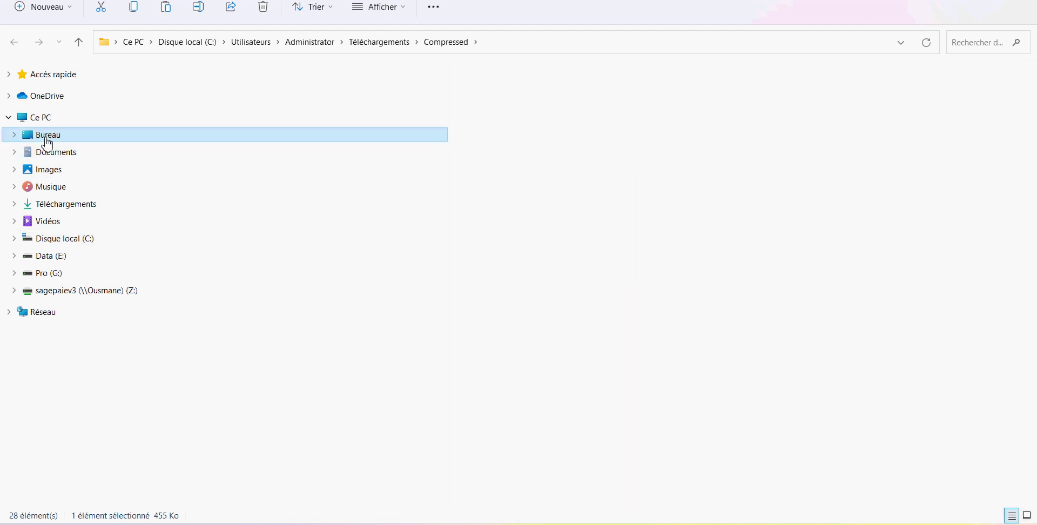
{"action": "left_click", "coordinate": [451, 223]}
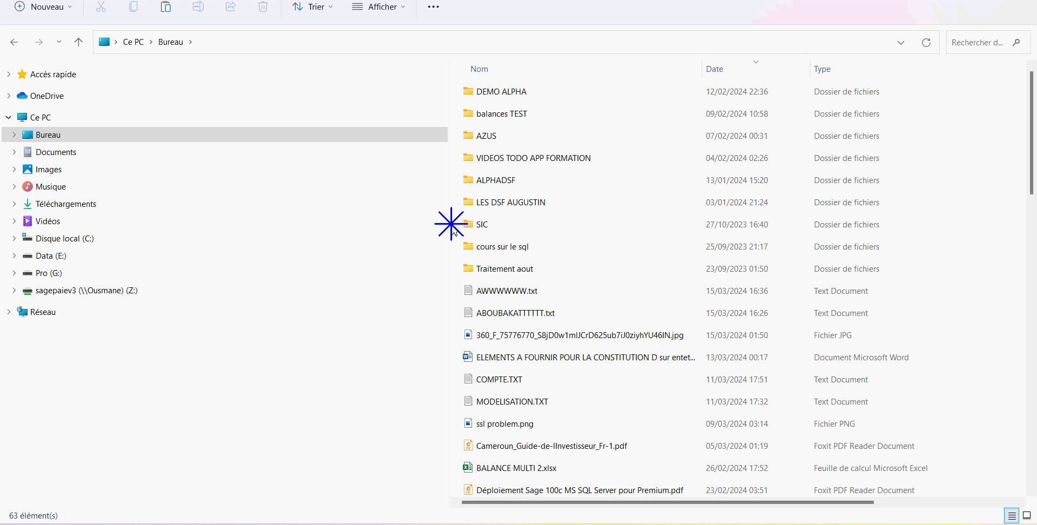
{"action": "right_click", "coordinate": [452, 227]}
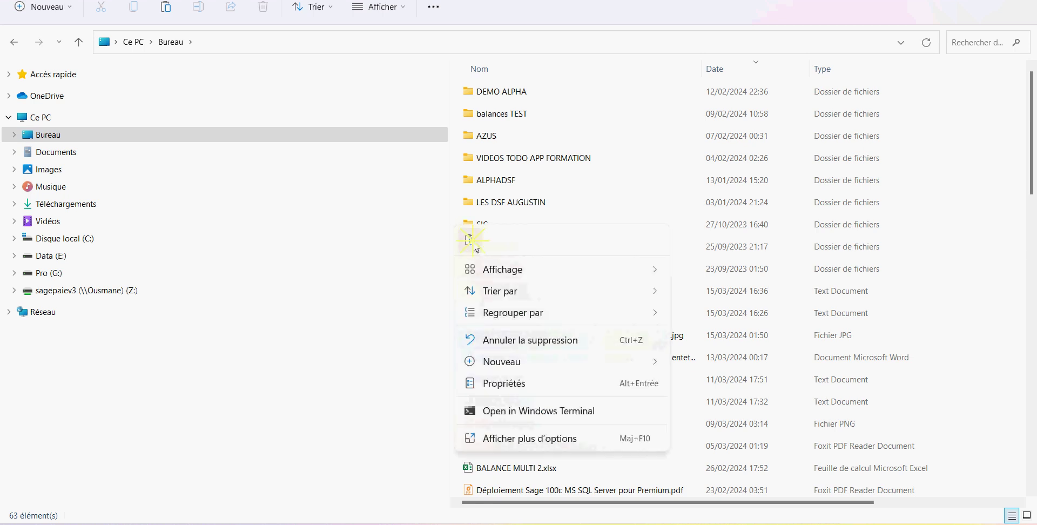
{"action": "left_click", "coordinate": [472, 239]}
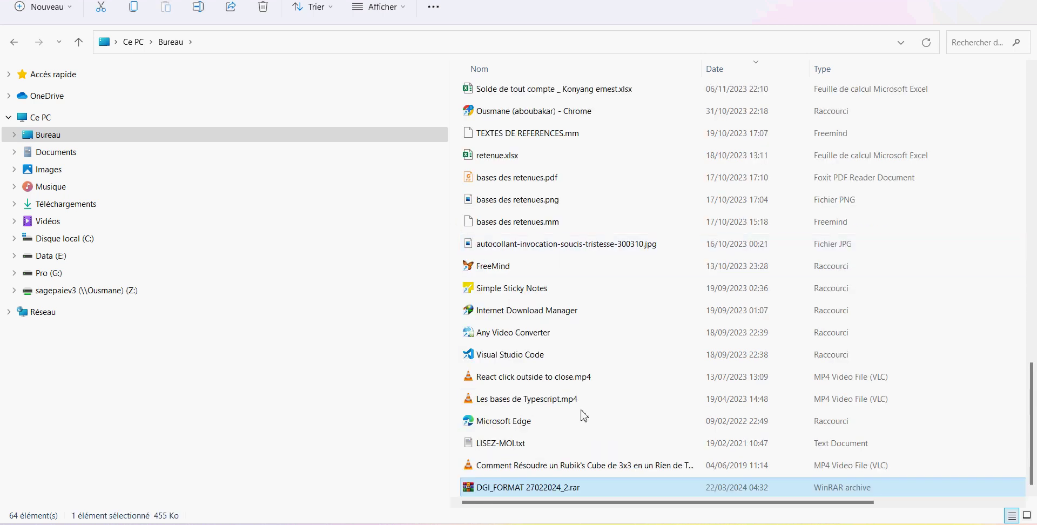
Extract DGI_FORMAT 27022024_2.rar with WinRAR into its own DGI_FORMAT 27022024_2 folder and open that folder.
{"action": "right_click", "coordinate": [539, 493]}
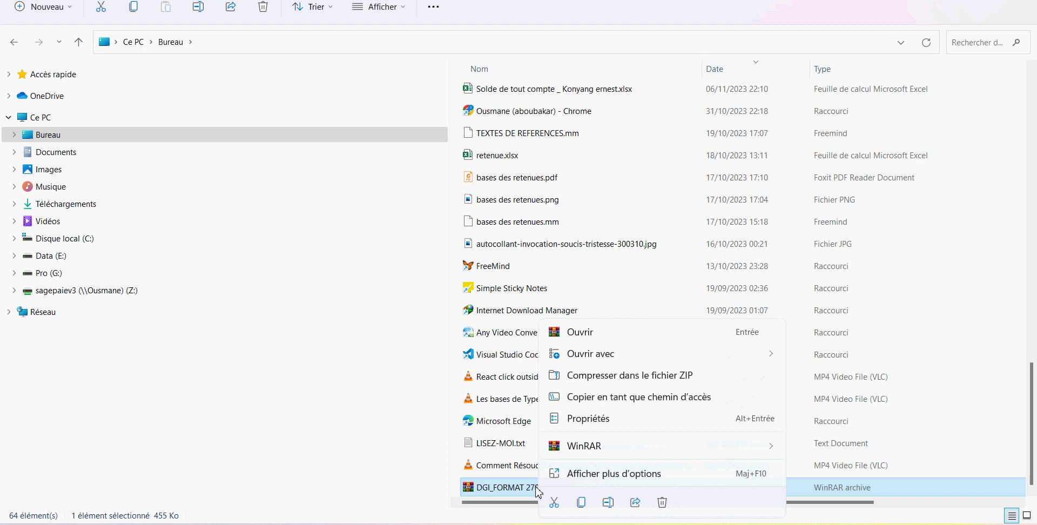
{"action": "mouse_move", "coordinate": [627, 446]}
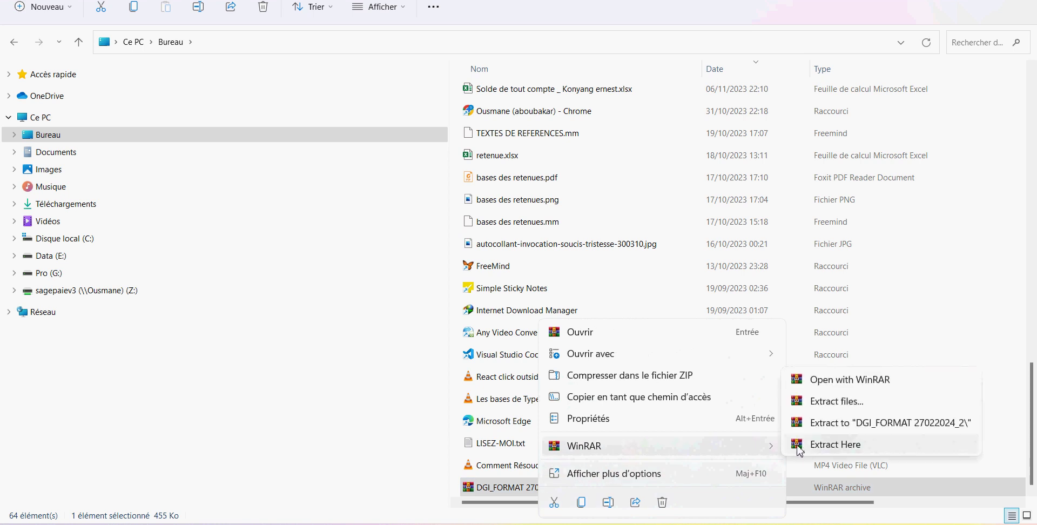
{"action": "left_click", "coordinate": [866, 424]}
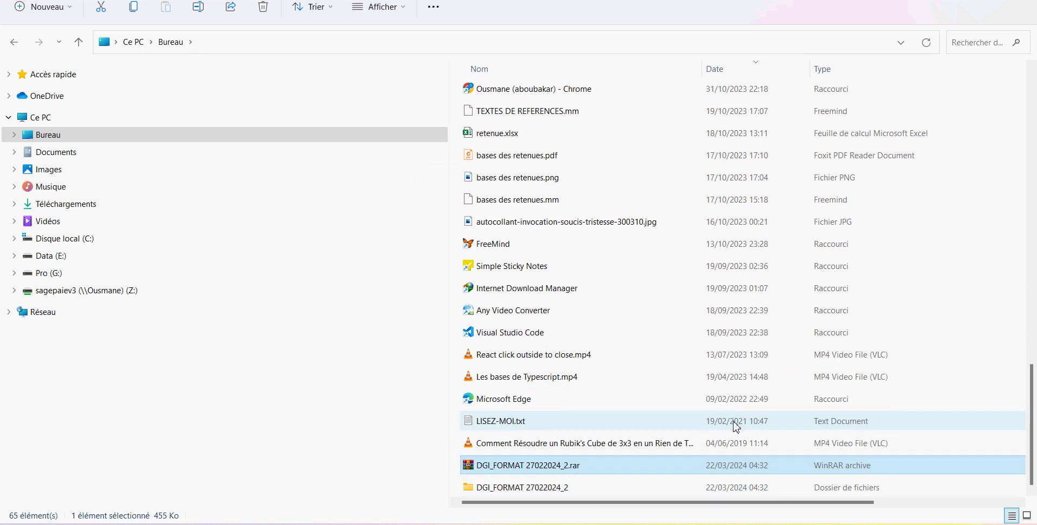
{"action": "left_click", "coordinate": [519, 492]}
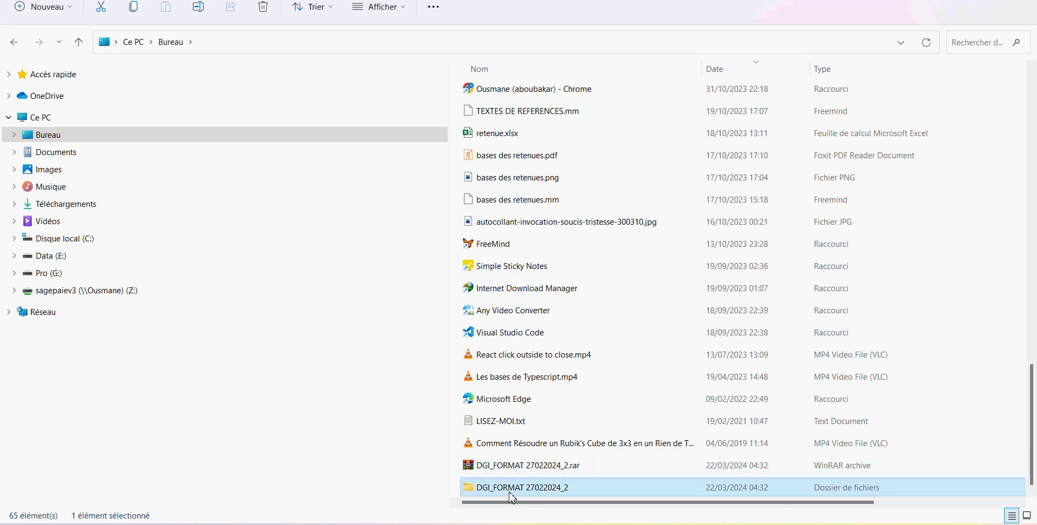
{"action": "double_click", "coordinate": [546, 490]}
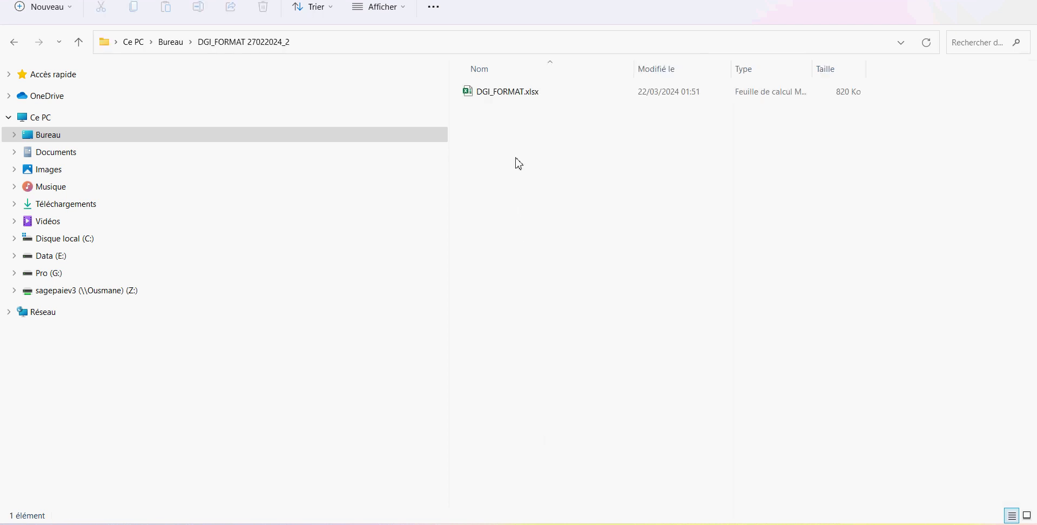
Copy the extracted DGI_FORMAT.xlsx workbook.
{"action": "left_click", "coordinate": [502, 91]}
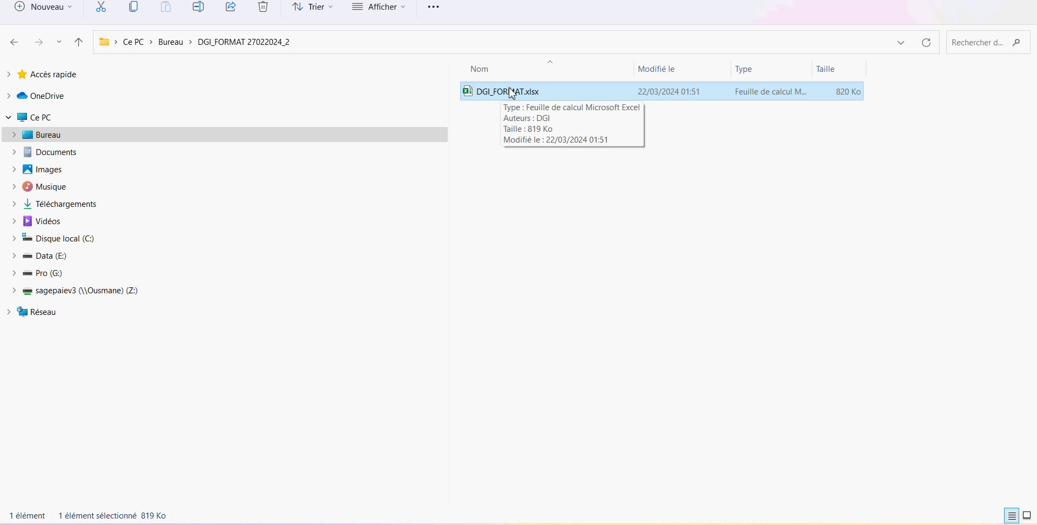
{"action": "right_click", "coordinate": [506, 93]}
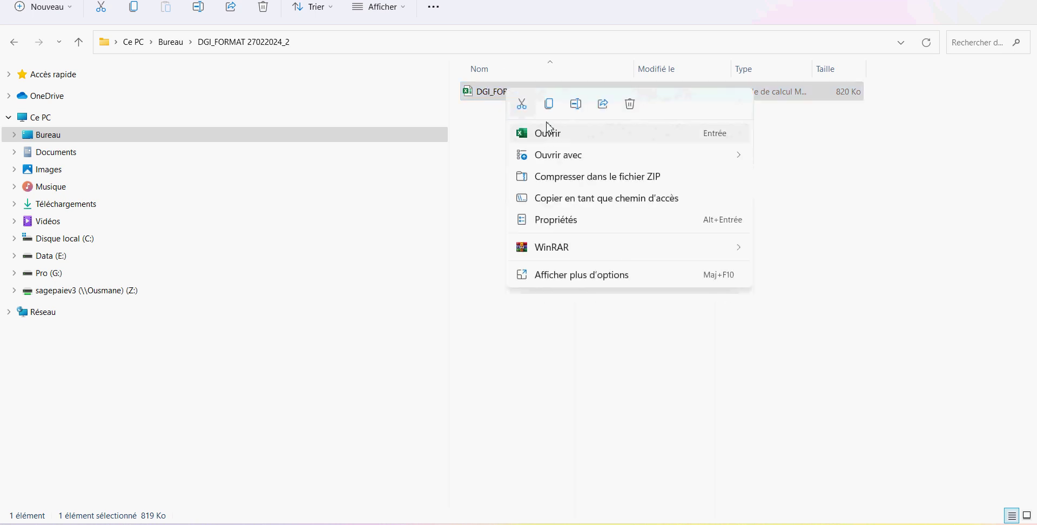
{"action": "left_click", "coordinate": [523, 107]}
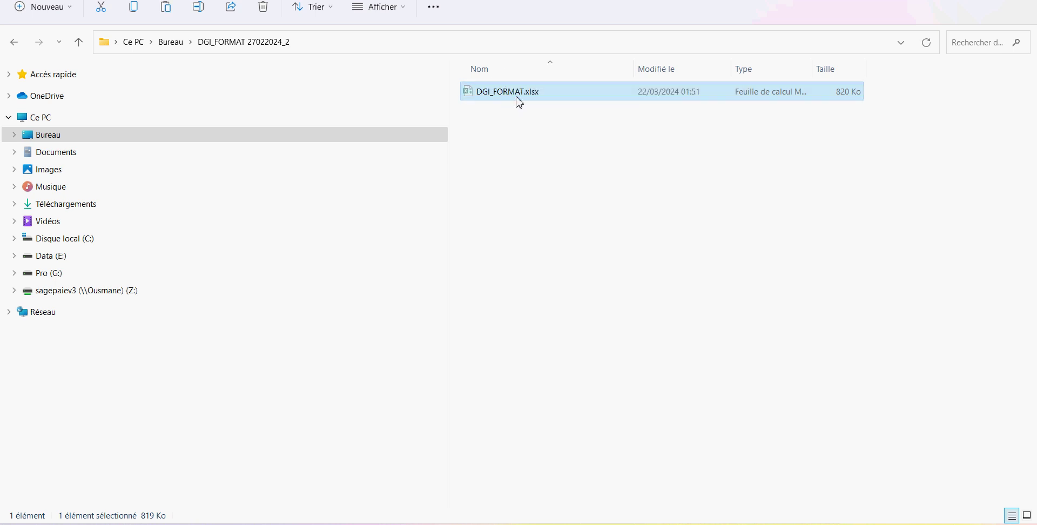
{"action": "right_click", "coordinate": [518, 101]}
{"action": "left_click", "coordinate": [564, 115]}
Open the DGI_SYNC folder inside ALPHADSF SN 1.6.9 PRO in Documents.
{"action": "left_click", "coordinate": [52, 157]}
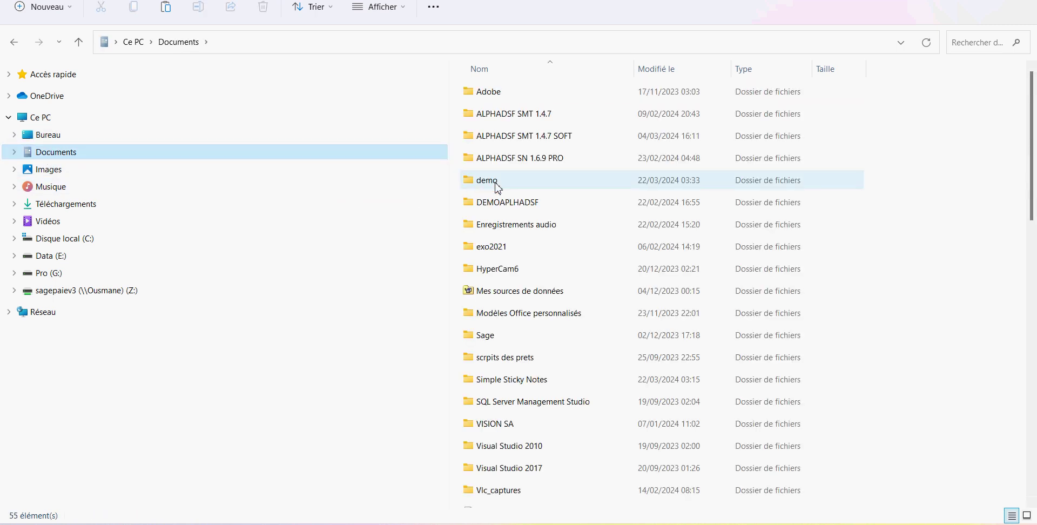
{"action": "left_click", "coordinate": [524, 160]}
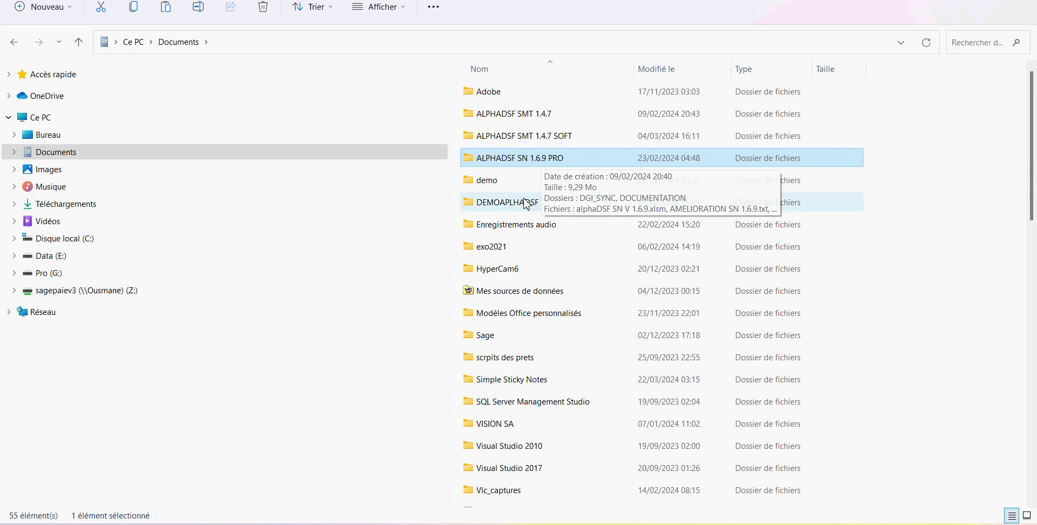
{"action": "mouse_move", "coordinate": [549, 166]}
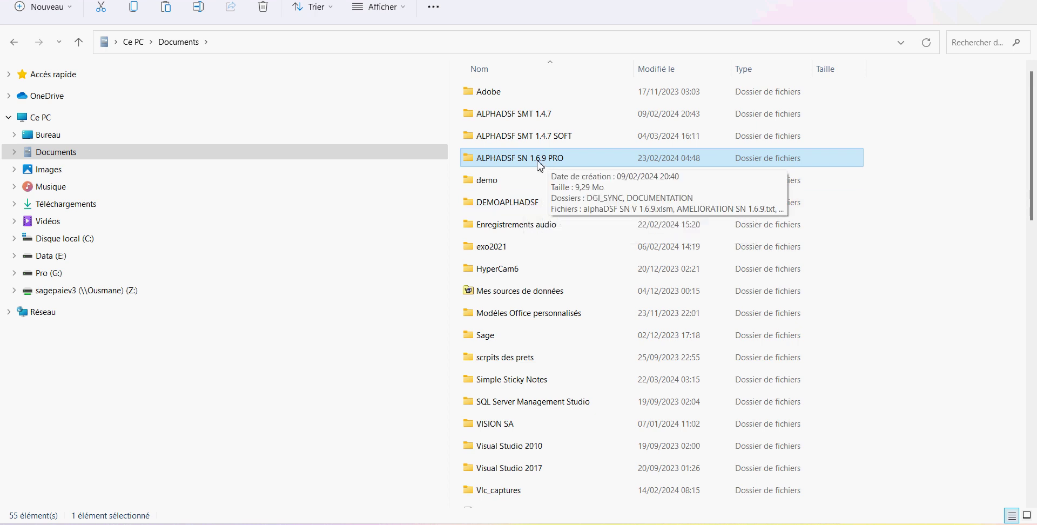
{"action": "double_click", "coordinate": [540, 162]}
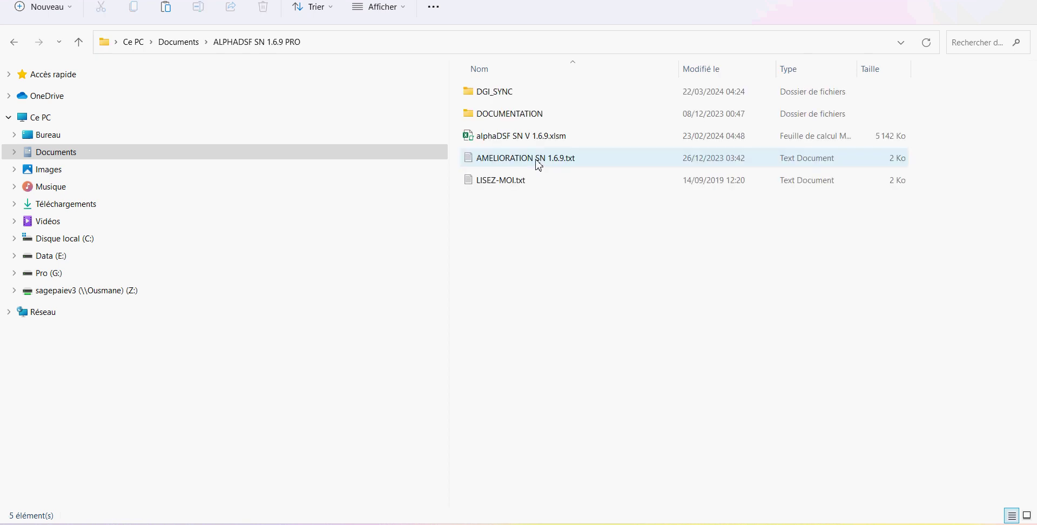
{"action": "left_click", "coordinate": [511, 96]}
{"action": "double_click", "coordinate": [511, 96]}
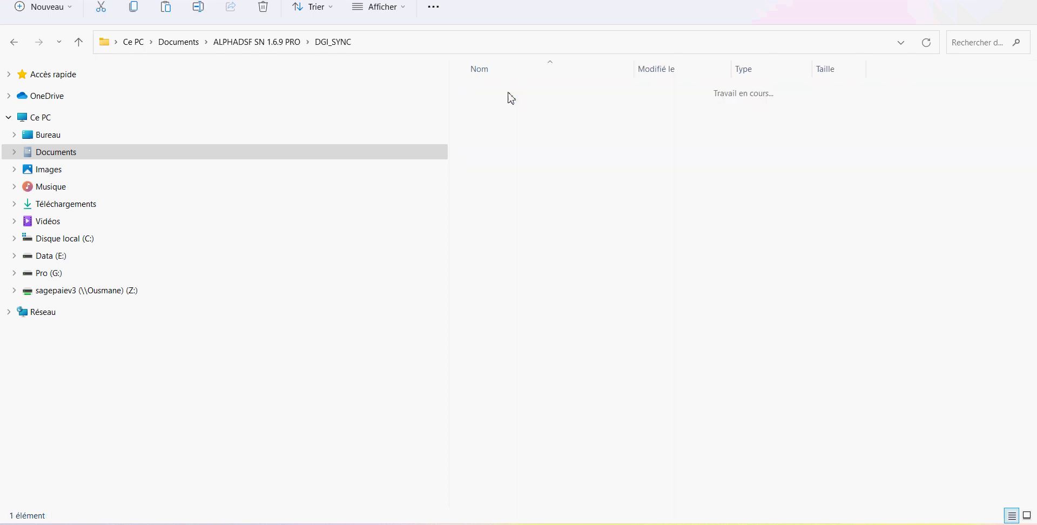
Paste DGI_FORMAT.xlsx into the ALPHADSF SN 1.6.9 PRO DGI_SYNC folder, replacing the existing file.
{"action": "right_click", "coordinate": [520, 152]}
{"action": "left_click", "coordinate": [536, 162]}
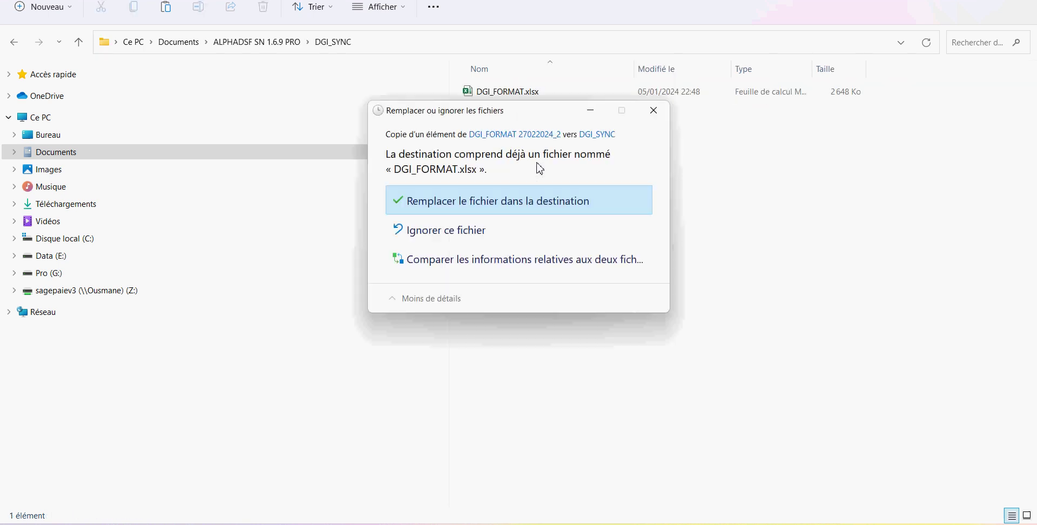
{"action": "left_click", "coordinate": [486, 208]}
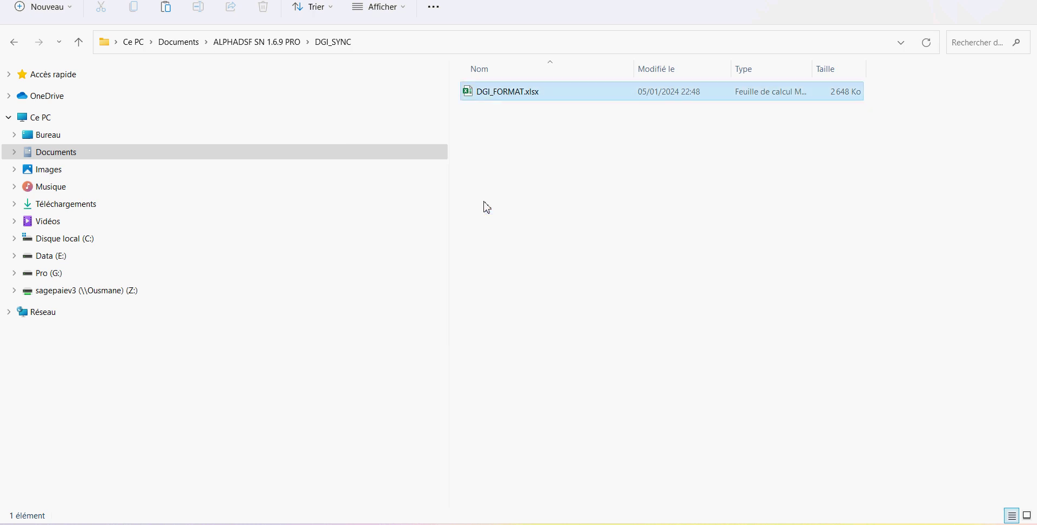
{"action": "left_click_drag", "start_coordinate": [852, 117], "coordinate": [508, 128]}
Go back to Documents and open the DGI_SYNC folder of ALPHADSF SN 1.7.1 SOFT inside the demo folder.
{"action": "left_click", "coordinate": [16, 44]}
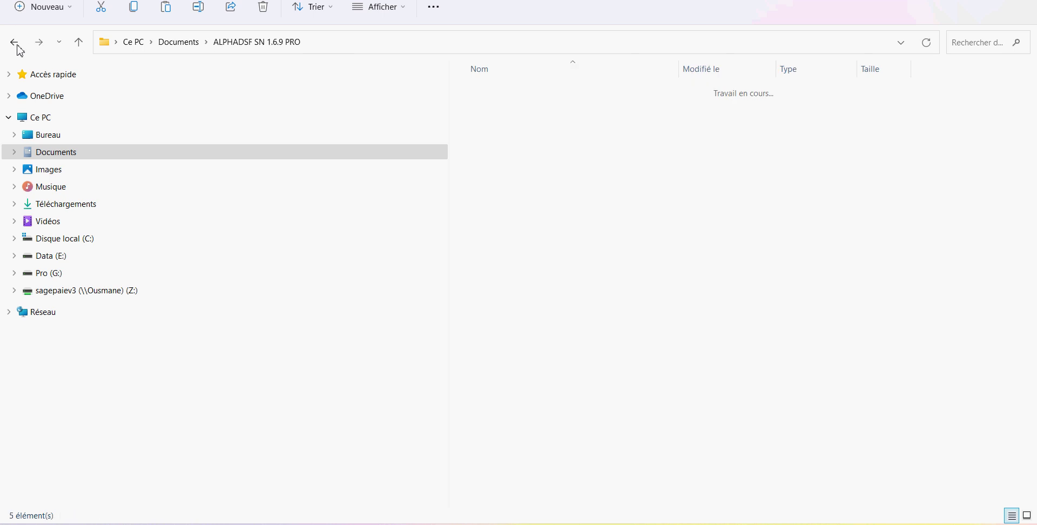
{"action": "left_click", "coordinate": [16, 43]}
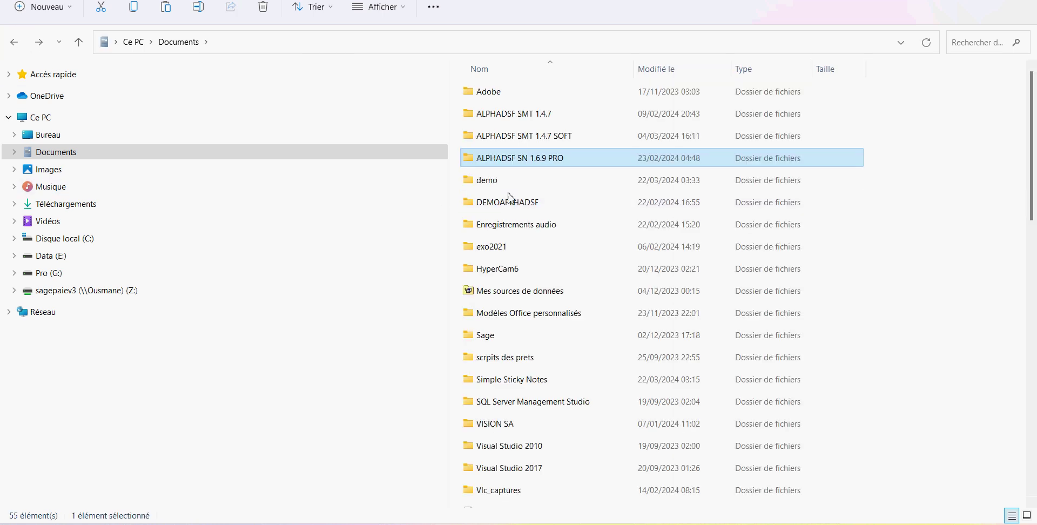
{"action": "double_click", "coordinate": [500, 180]}
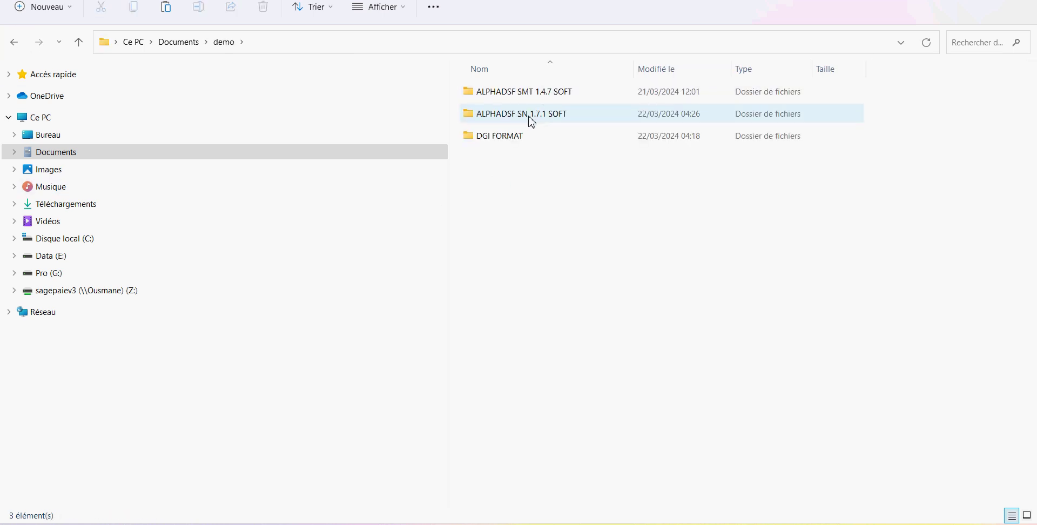
{"action": "mouse_move", "coordinate": [545, 122]}
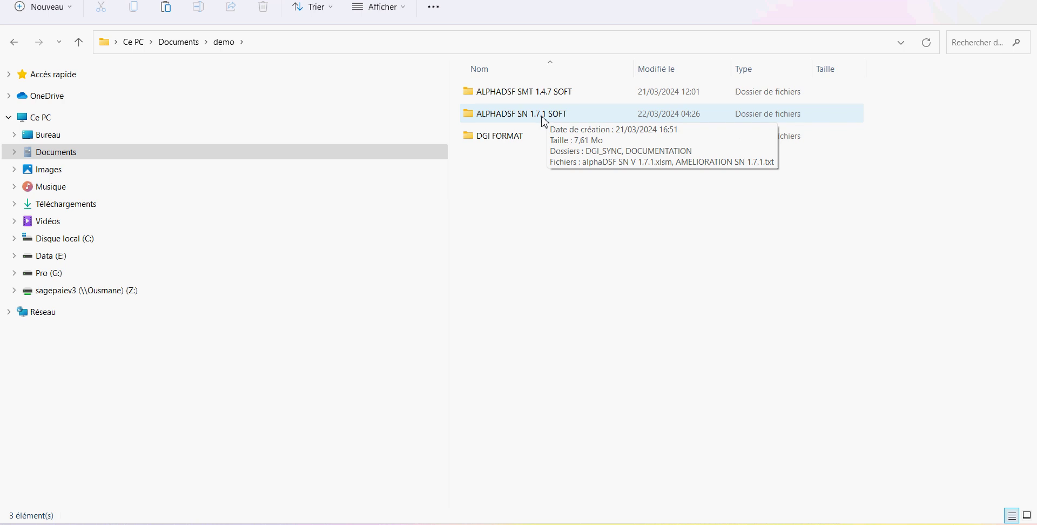
{"action": "double_click", "coordinate": [546, 115]}
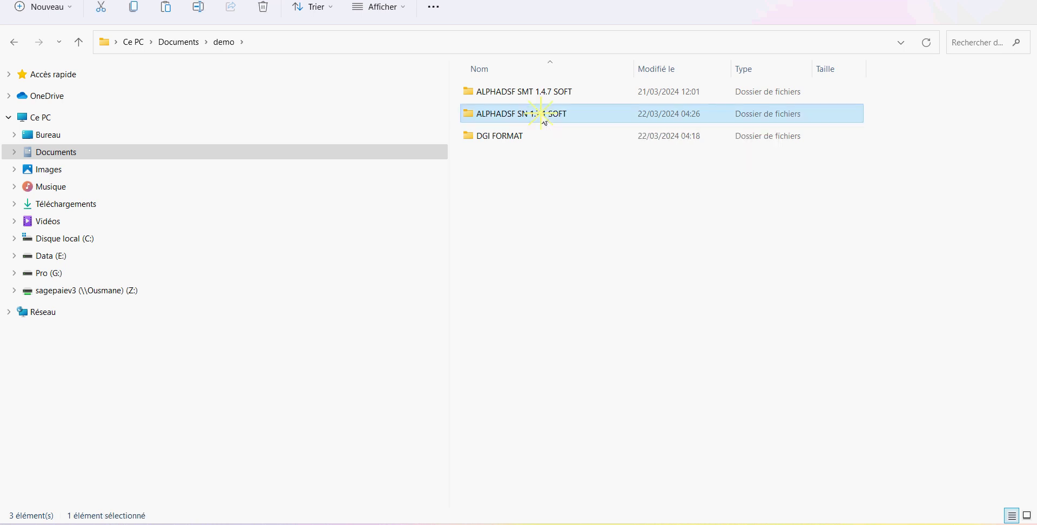
{"action": "double_click", "coordinate": [511, 92]}
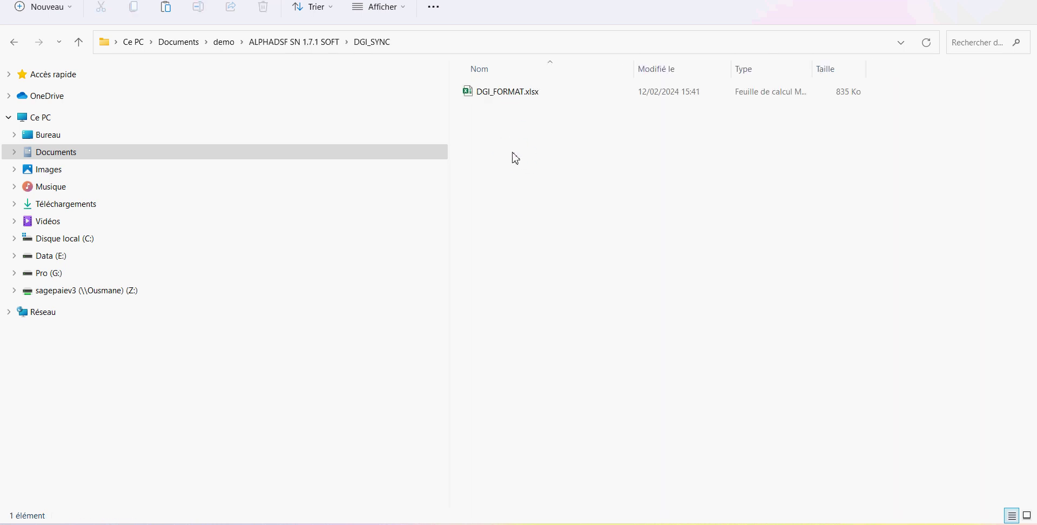
Paste DGI_FORMAT.xlsx into the ALPHADSF SN 1.7.1 SOFT DGI_SYNC folder, replacing the existing file.
{"action": "right_click", "coordinate": [515, 158]}
{"action": "left_click", "coordinate": [533, 169]}
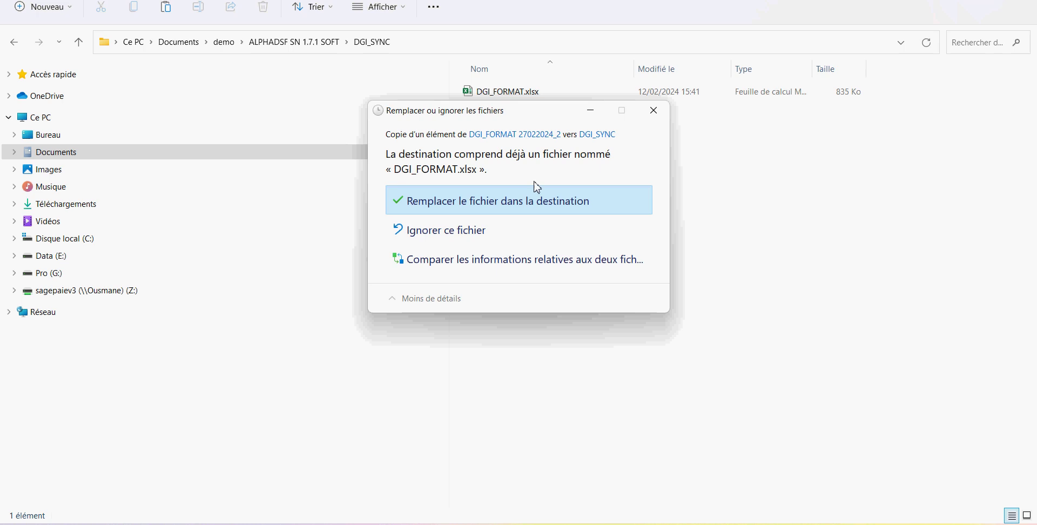
{"action": "left_click", "coordinate": [489, 207]}
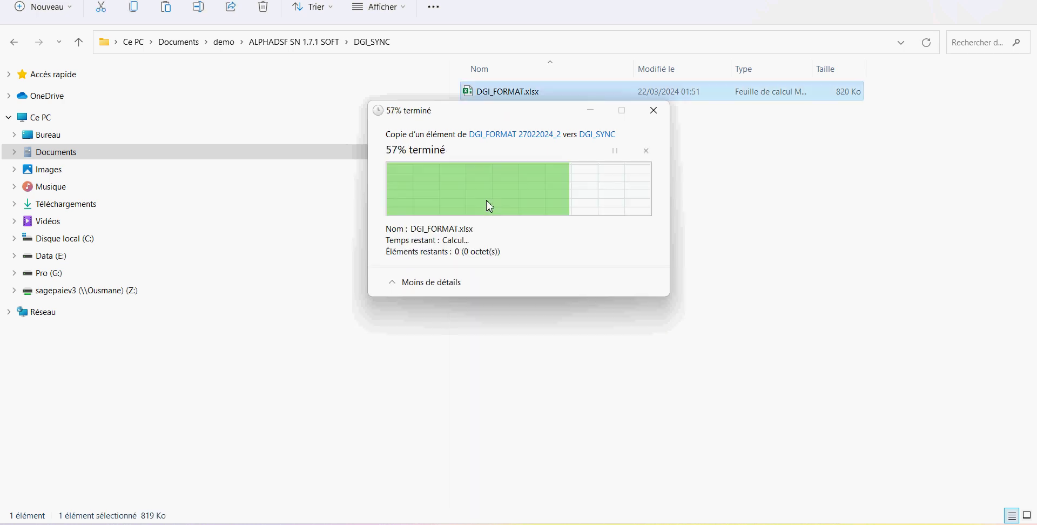
{"action": "left_click_drag", "start_coordinate": [816, 93], "coordinate": [493, 114]}
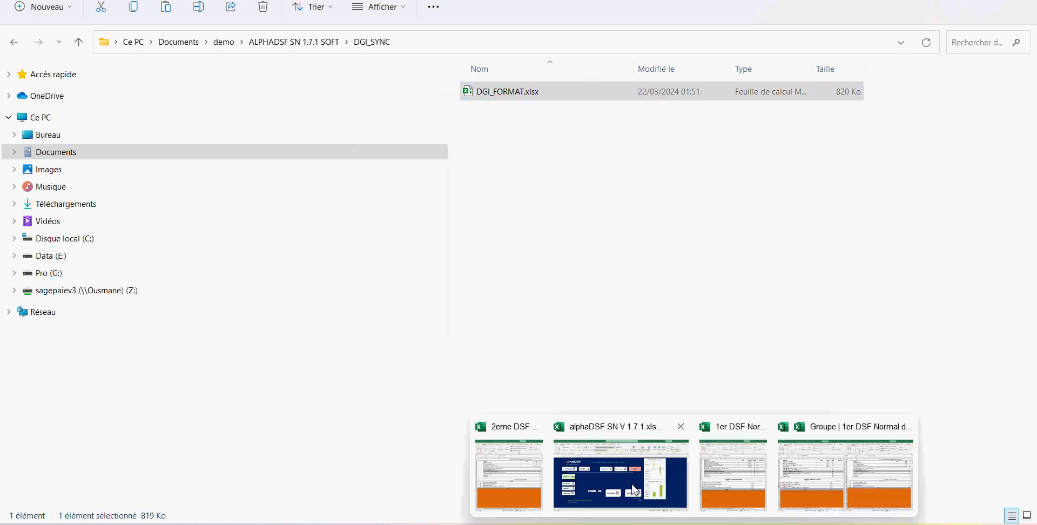
Switch to the alphaDSF SN V 1.7.1 workbook in Excel and view the Etats Financiers N balance sheet before returning to the menu.
{"action": "left_click", "coordinate": [635, 489]}
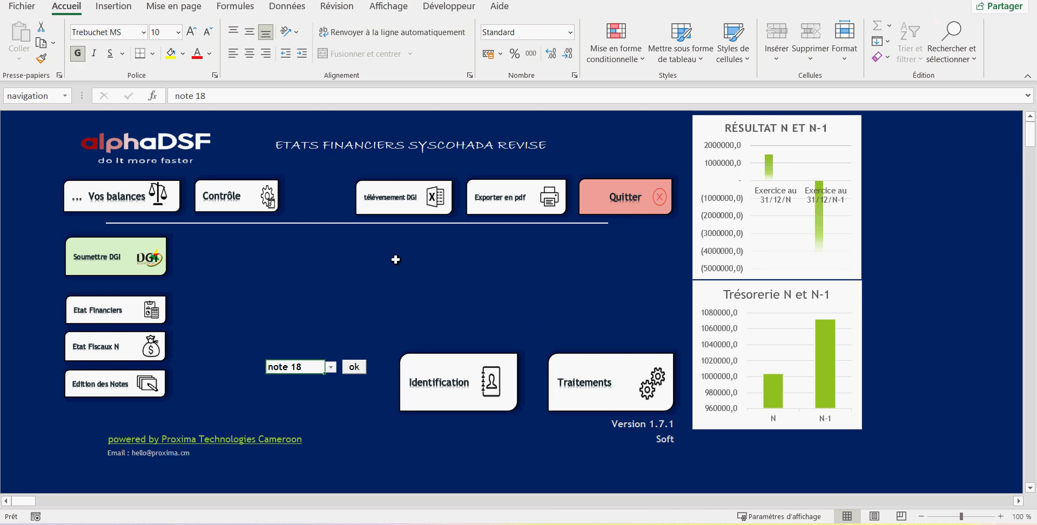
{"action": "left_click", "coordinate": [123, 314]}
{"action": "left_click", "coordinate": [440, 243]}
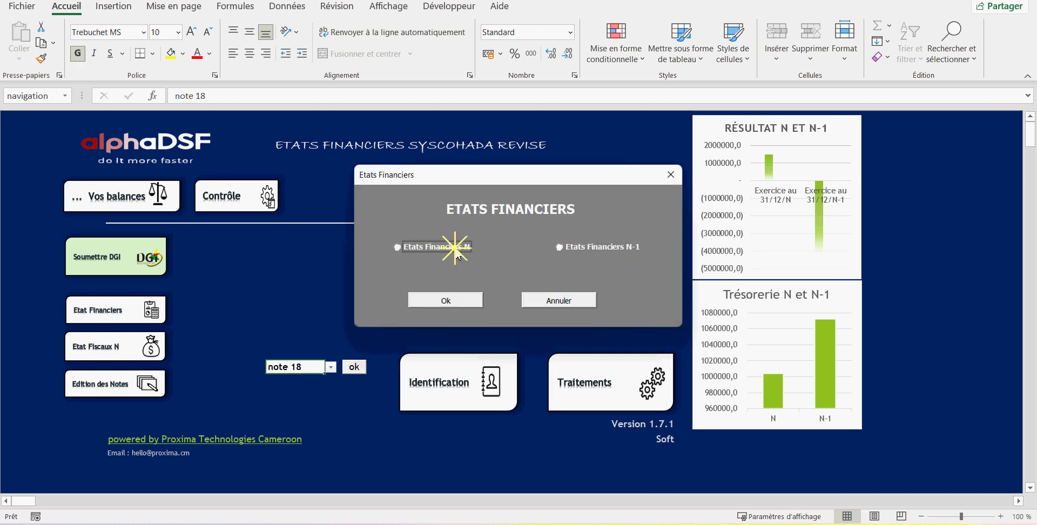
{"action": "left_click", "coordinate": [451, 301]}
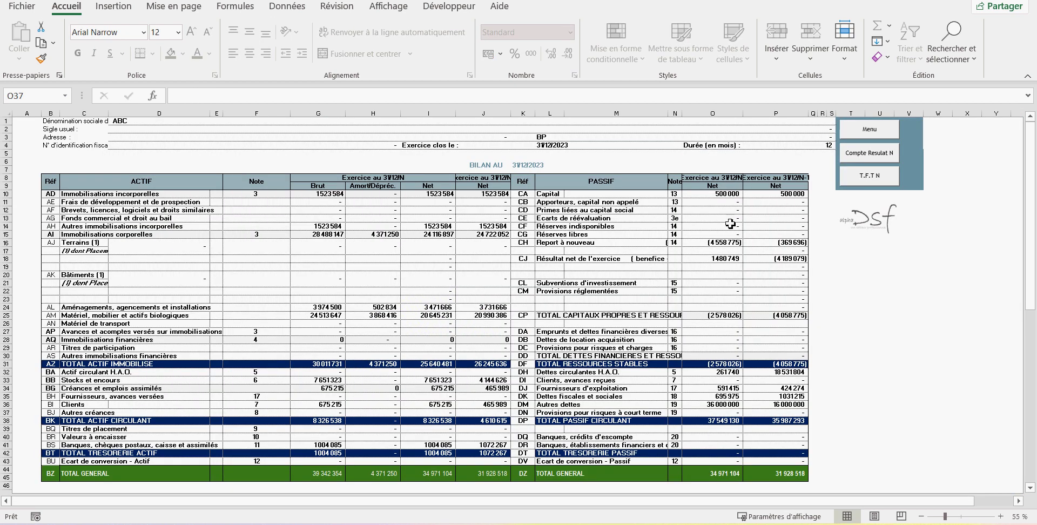
{"action": "left_click", "coordinate": [871, 131]}
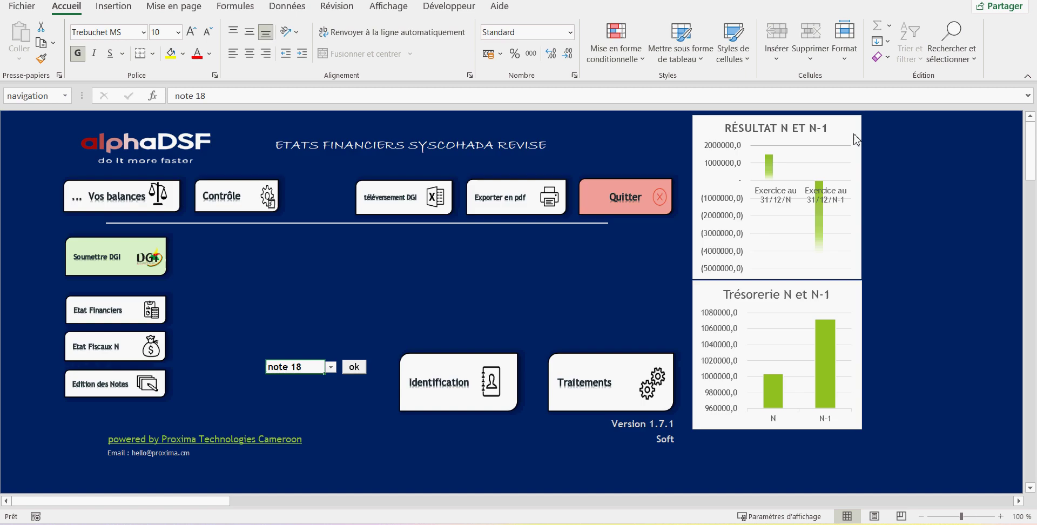
Open the DGI Excel export from the alphaDSF menu, and check the ALPHADSF SN 1.7.1 SOFT folder and its DGI_SYNC subfolder in File Explorer.
{"action": "left_click", "coordinate": [404, 208]}
{"action": "mouse_move", "coordinate": [393, 518]}
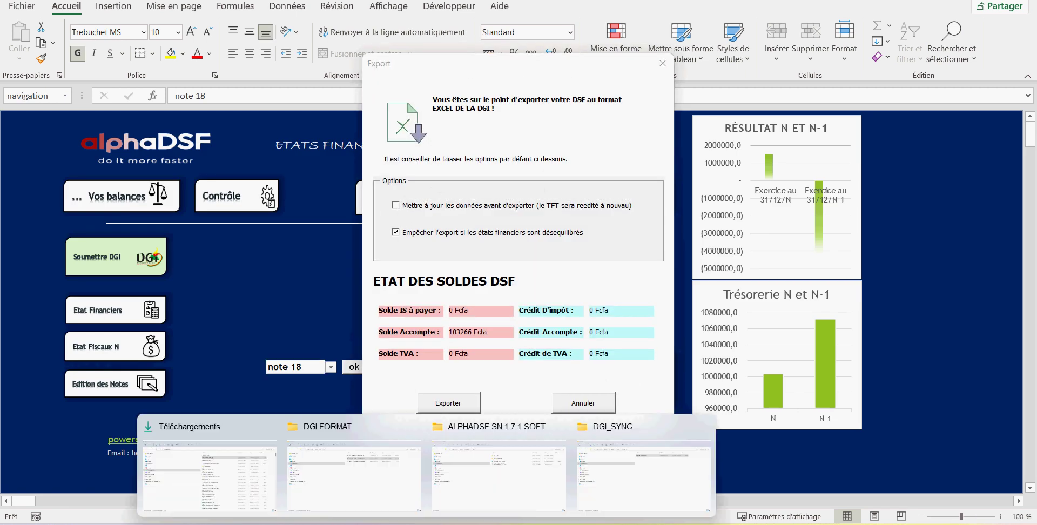
{"action": "left_click", "coordinate": [375, 473]}
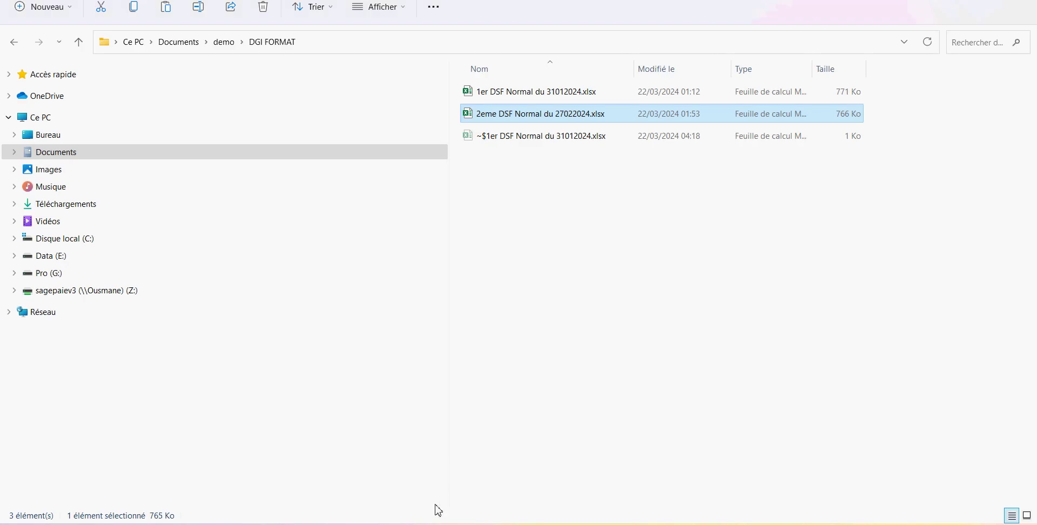
{"action": "left_click", "coordinate": [427, 524]}
{"action": "left_click", "coordinate": [590, 494]}
{"action": "left_click", "coordinate": [533, 125]}
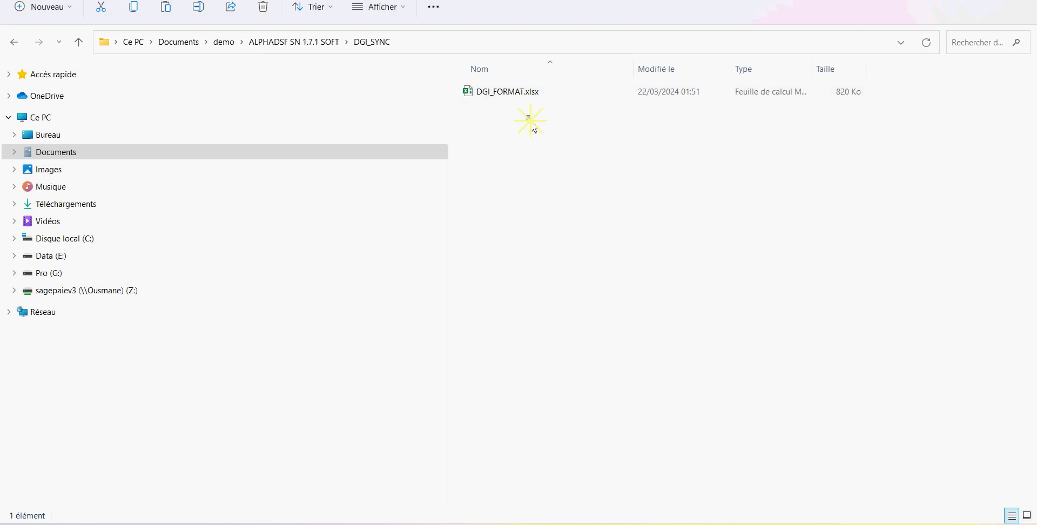
{"action": "left_click_drag", "start_coordinate": [535, 93], "coordinate": [242, 108]}
{"action": "left_click", "coordinate": [14, 42]}
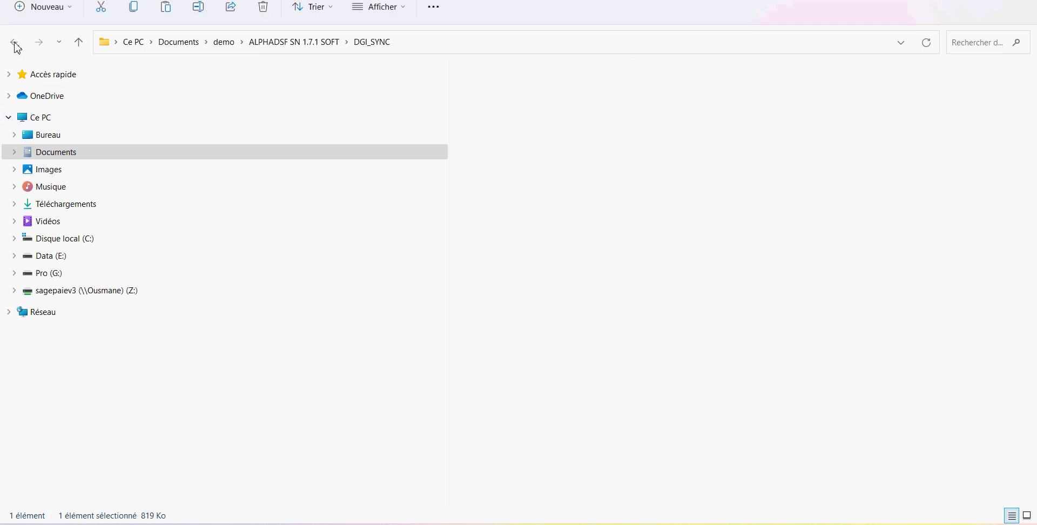
{"action": "left_click", "coordinate": [526, 141]}
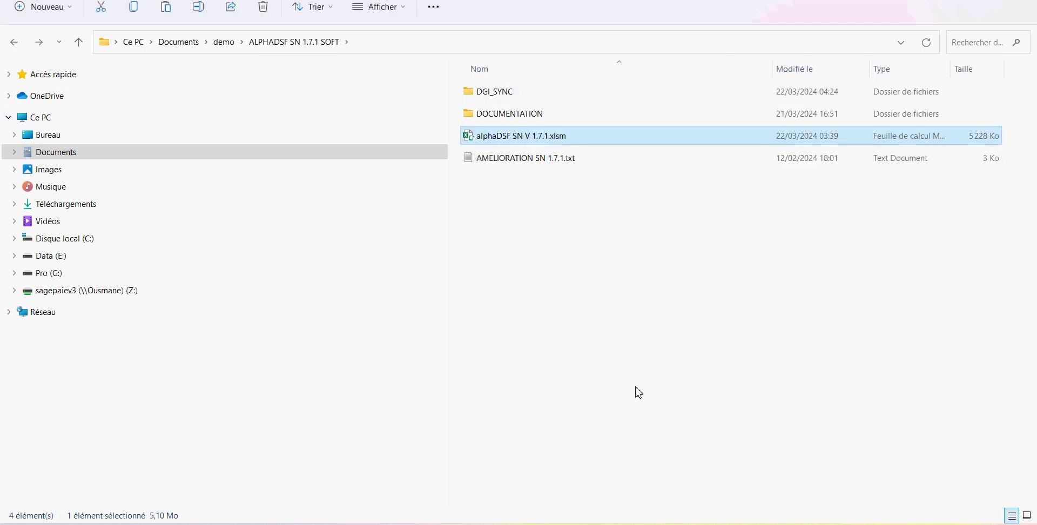
Return to the alphaDSF workbook in Excel and try to export the DSF with the default export options.
{"action": "mouse_move", "coordinate": [695, 523]}
{"action": "left_click", "coordinate": [643, 469]}
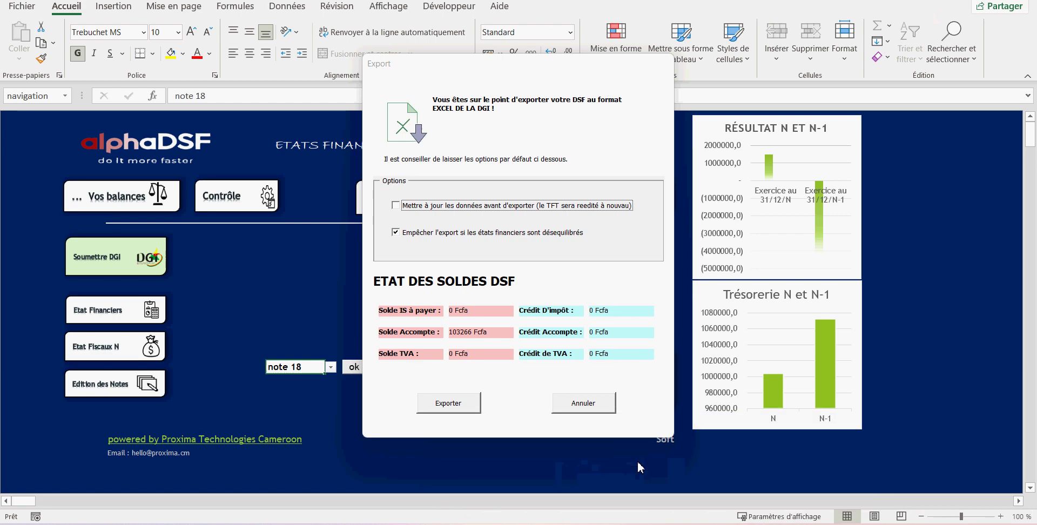
{"action": "left_click", "coordinate": [452, 407]}
{"action": "left_click", "coordinate": [626, 302]}
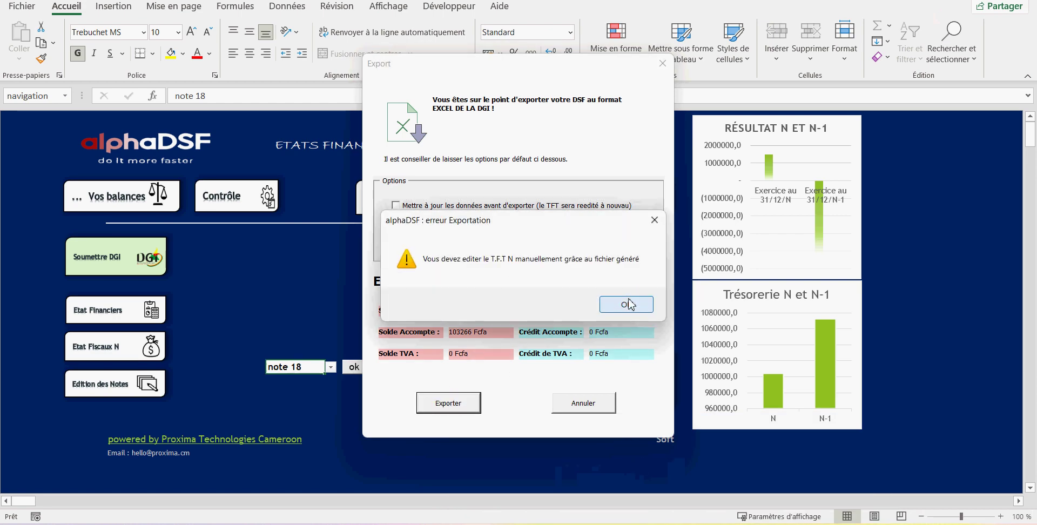
{"action": "left_click", "coordinate": [631, 304]}
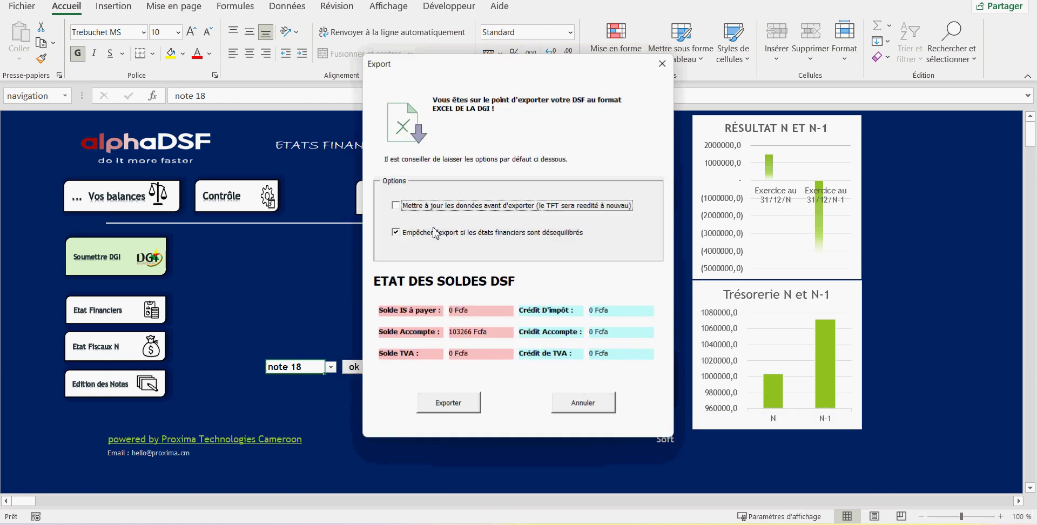
Turn off the option that blocks exporting unbalanced financial statements, and export the DSF without verification or updating the links.
{"action": "left_click", "coordinate": [442, 238]}
{"action": "left_click", "coordinate": [449, 410]}
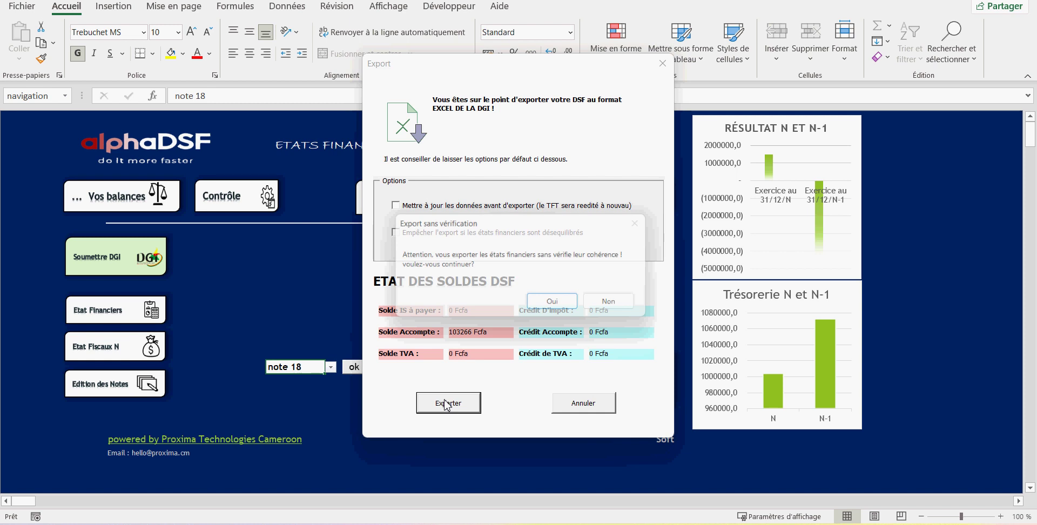
{"action": "left_click", "coordinate": [559, 309]}
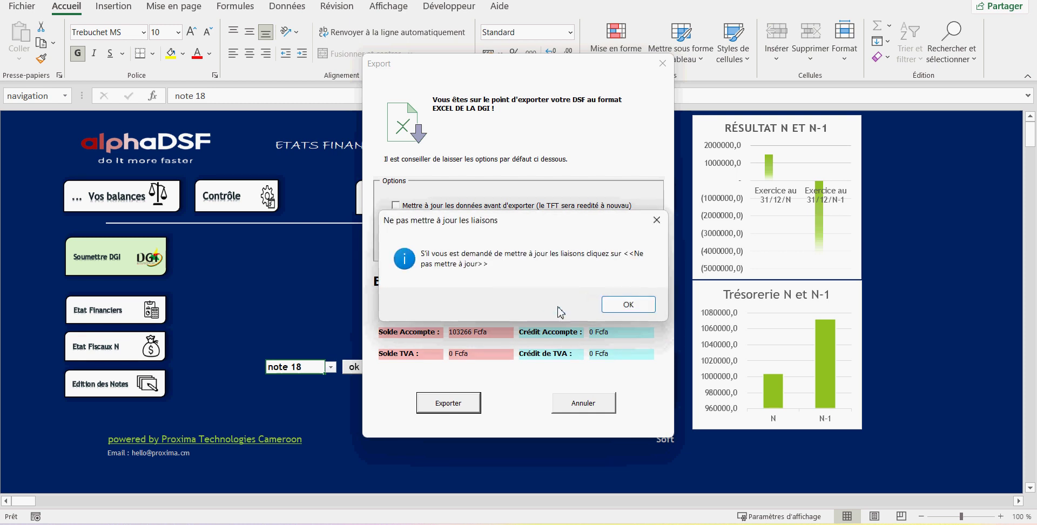
{"action": "left_click", "coordinate": [630, 305]}
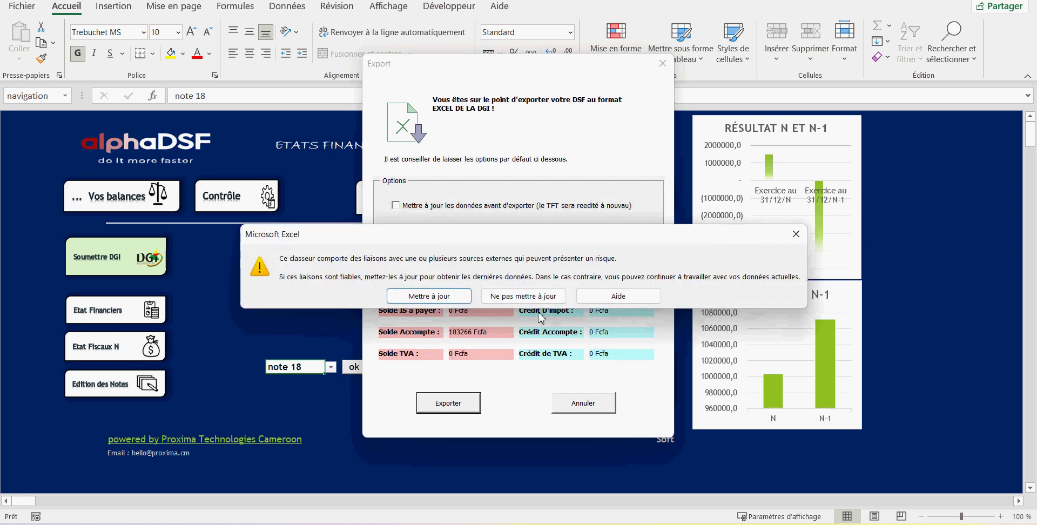
{"action": "left_click", "coordinate": [527, 295]}
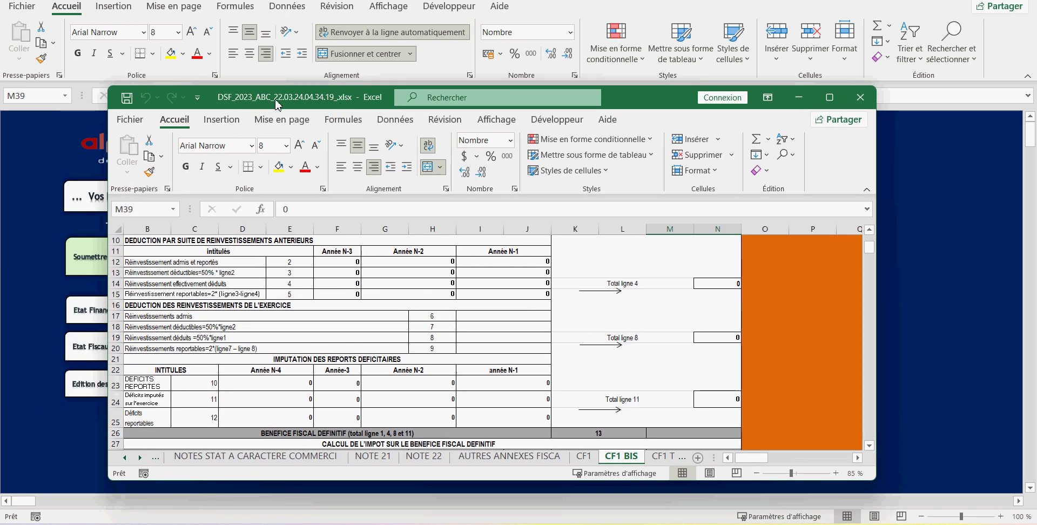
Switch to File Explorer and check the exported DSF in the ALPHADSF SN 1.7.1 SOFT folder and DGI_FORMAT.xlsx in its DGI_SYNC folder.
{"action": "left_click", "coordinate": [477, 522]}
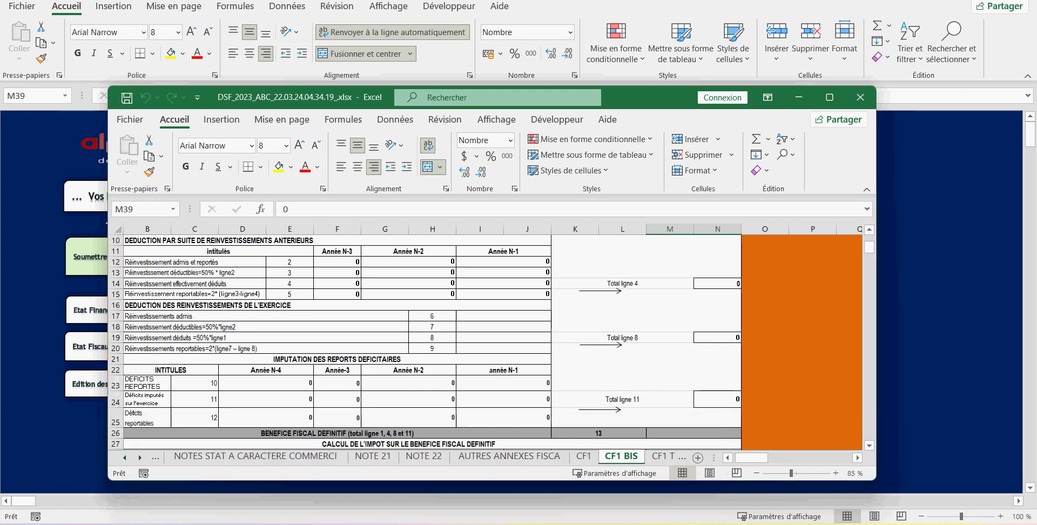
{"action": "left_click", "coordinate": [363, 471]}
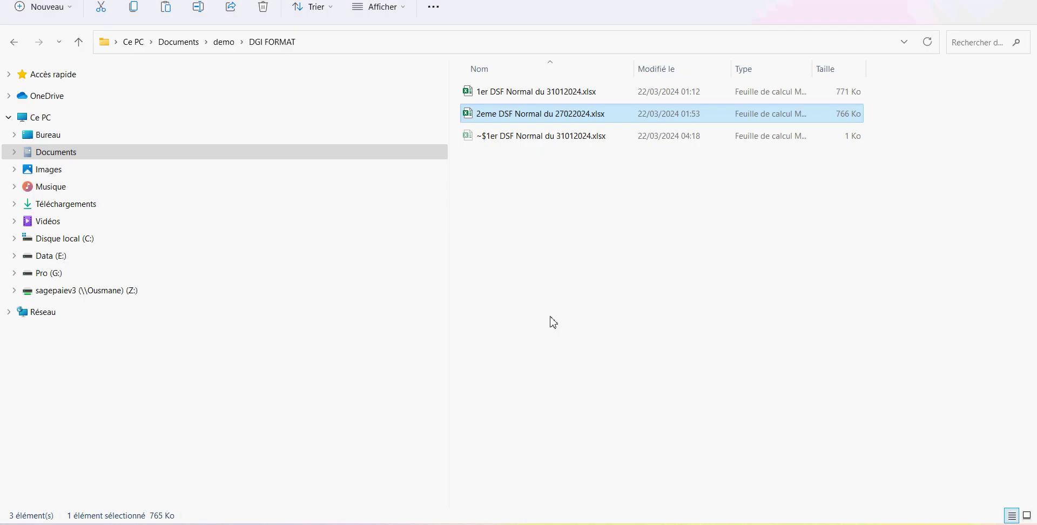
{"action": "left_click", "coordinate": [430, 524]}
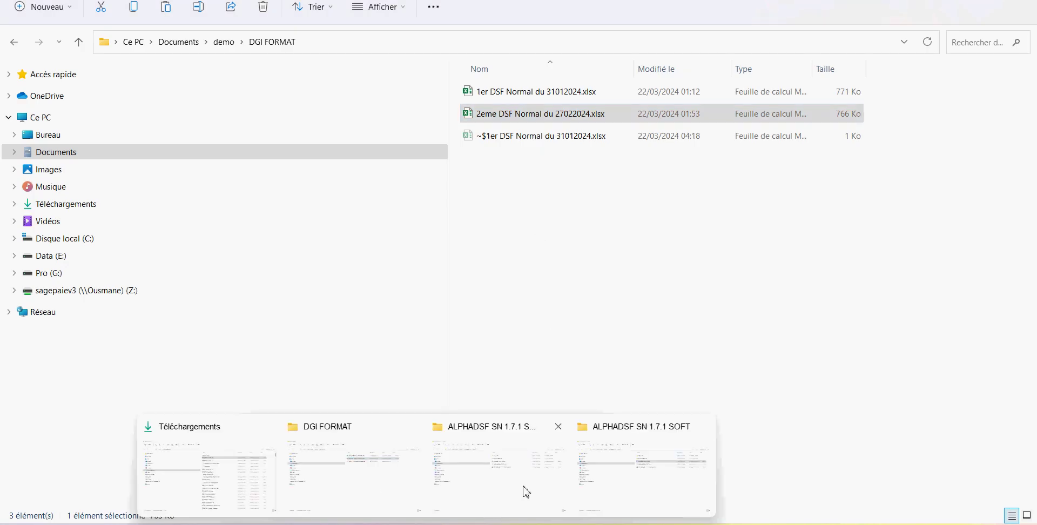
{"action": "left_click", "coordinate": [614, 472]}
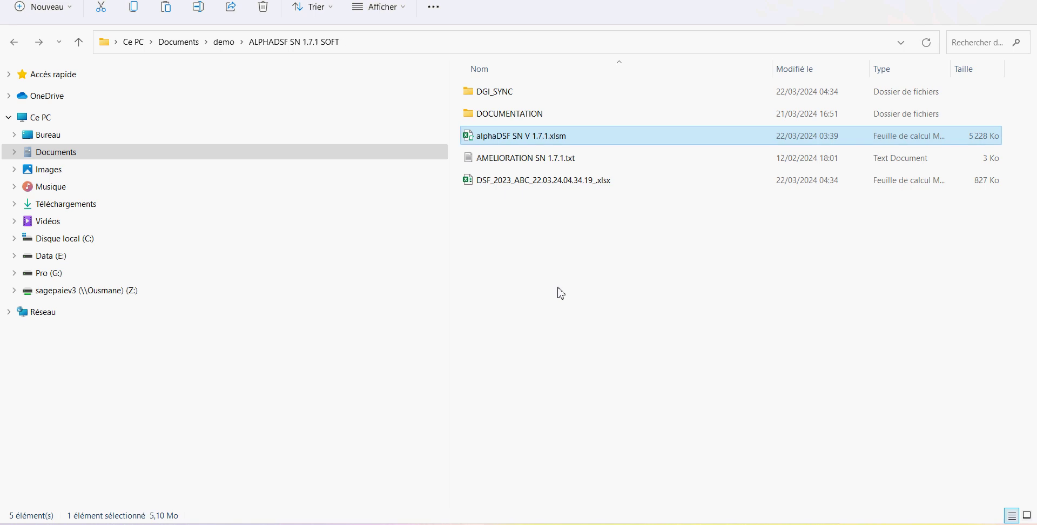
{"action": "double_click", "coordinate": [508, 92]}
{"action": "left_click_drag", "start_coordinate": [567, 187], "coordinate": [481, 81]}
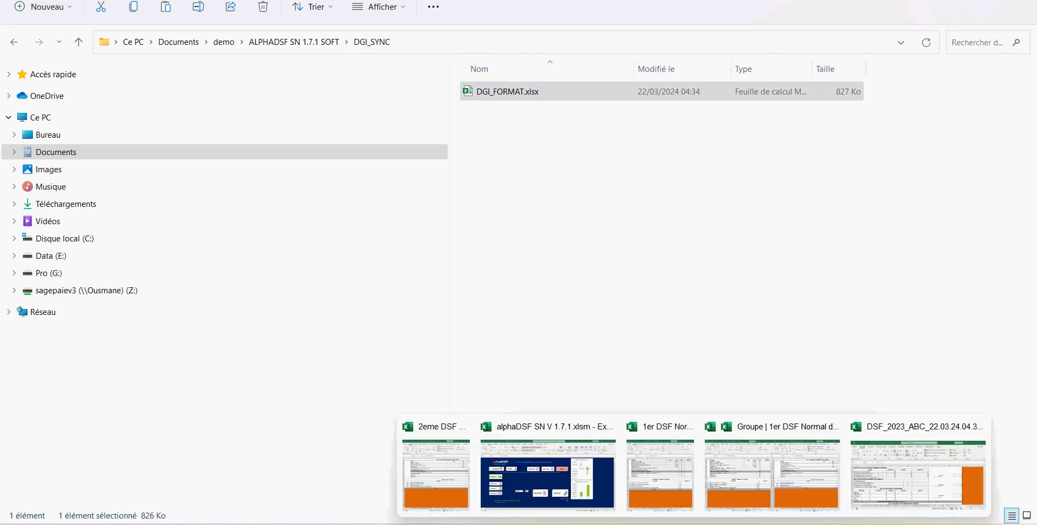
Switch to the exported DSF workbook in Excel and examine the tax calculation and account 89 tables on the CF1 BIS sheet.
{"action": "left_click", "coordinate": [883, 468]}
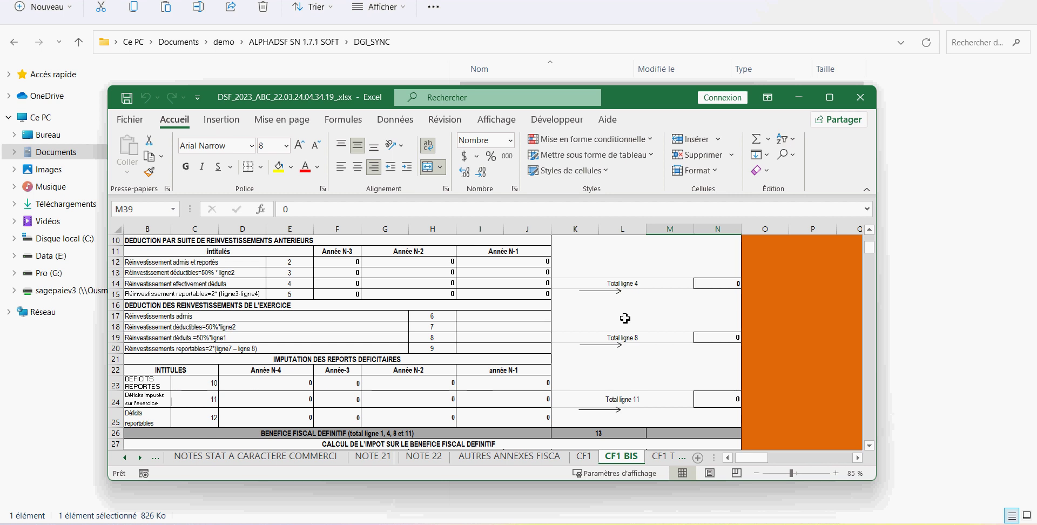
{"action": "left_click", "coordinate": [140, 459]}
{"action": "left_click", "coordinate": [140, 459]}
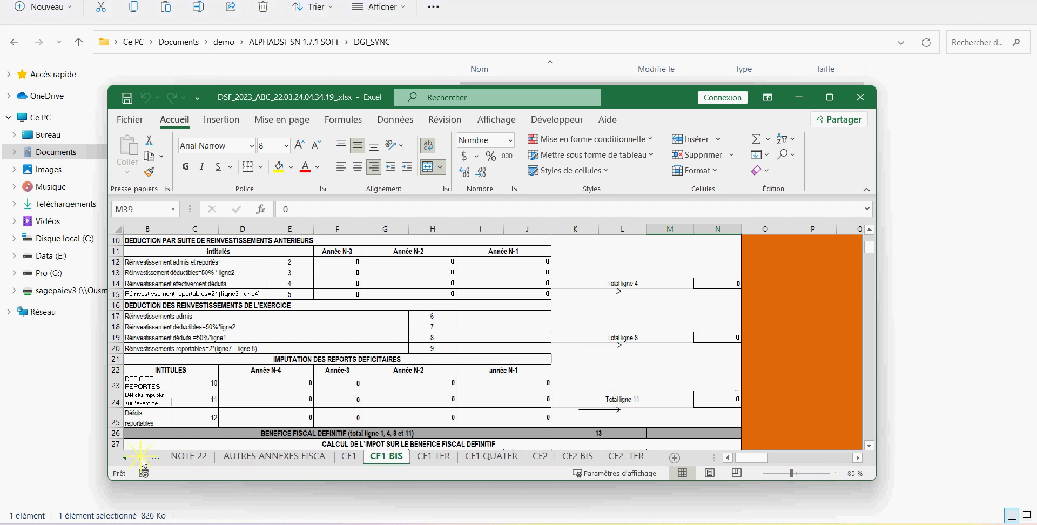
{"action": "scroll", "coordinate": [437, 395], "scroll_direction": "down", "scroll_amount": 6}
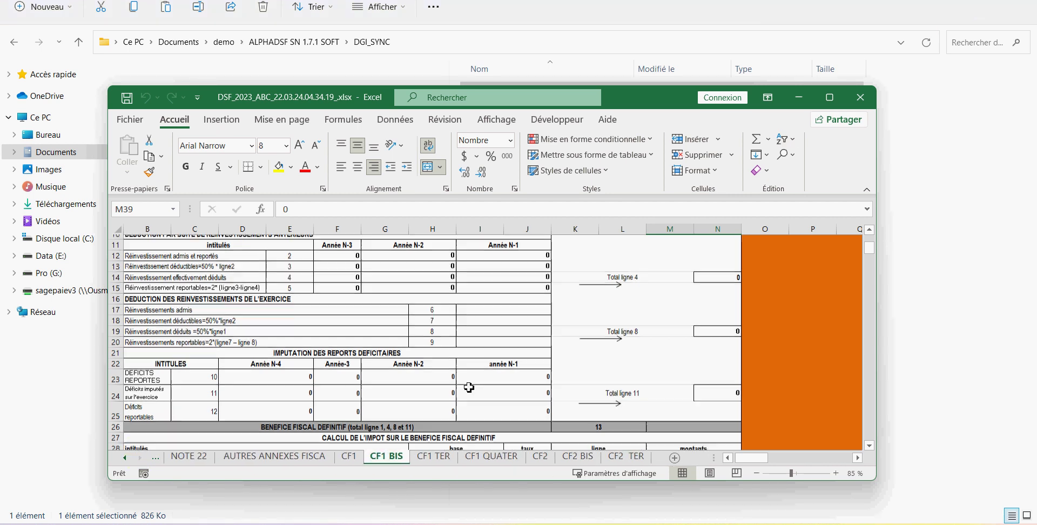
{"action": "scroll", "coordinate": [437, 394], "scroll_direction": "down", "scroll_amount": 1}
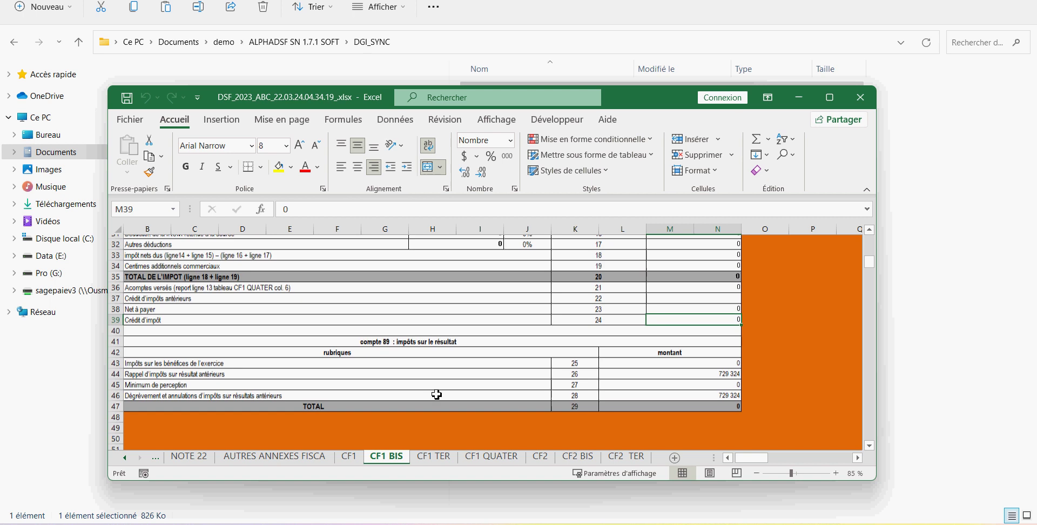
{"action": "left_click", "coordinate": [154, 306]}
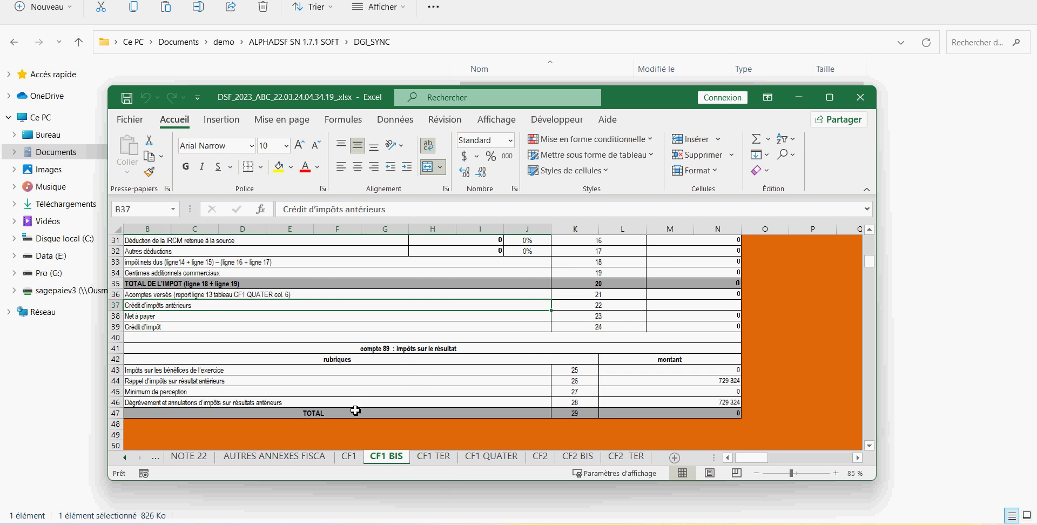
{"action": "left_click", "coordinate": [125, 458]}
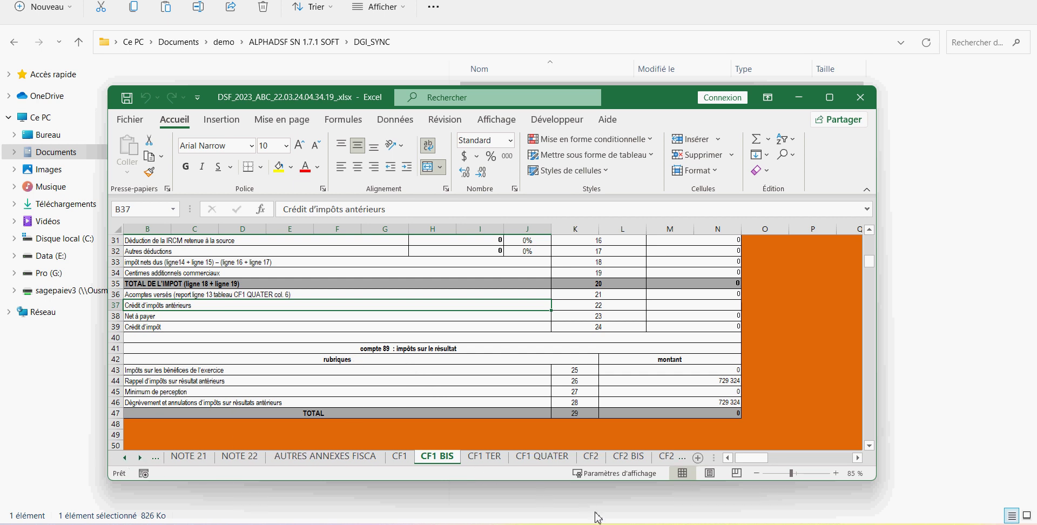
Switch to Word, select the DGI_FORMAT_27Fevr2024 download link, and return to the alphaDSF menu in Excel.
{"action": "mouse_move", "coordinate": [598, 518]}
{"action": "left_click", "coordinate": [596, 469]}
{"action": "left_click_drag", "start_coordinate": [476, 167], "coordinate": [308, 173]}
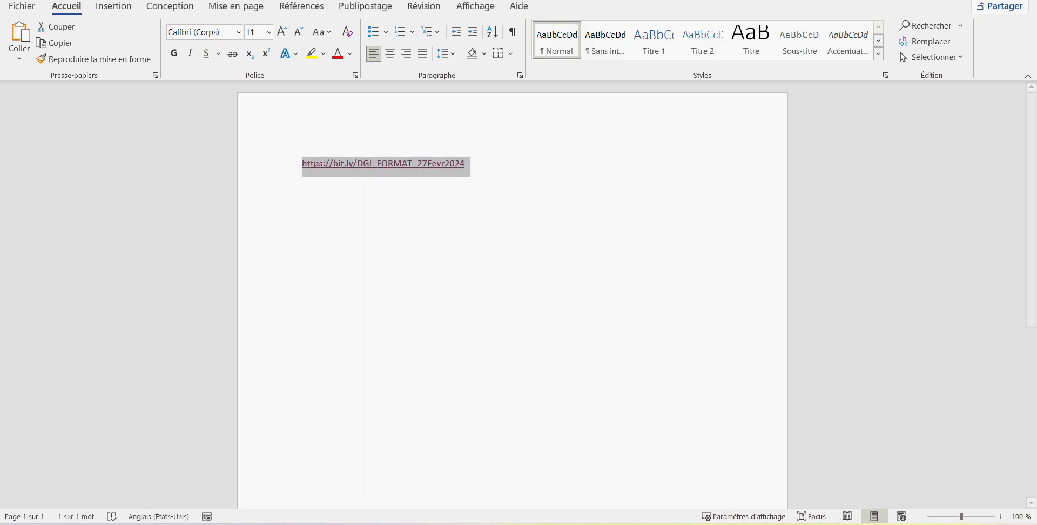
{"action": "mouse_move", "coordinate": [648, 523]}
{"action": "left_click", "coordinate": [588, 477]}
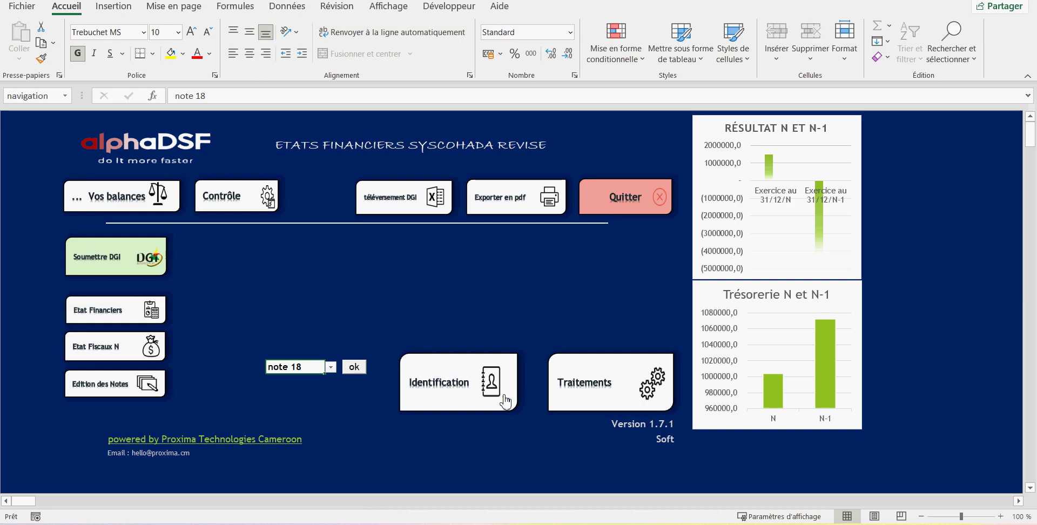